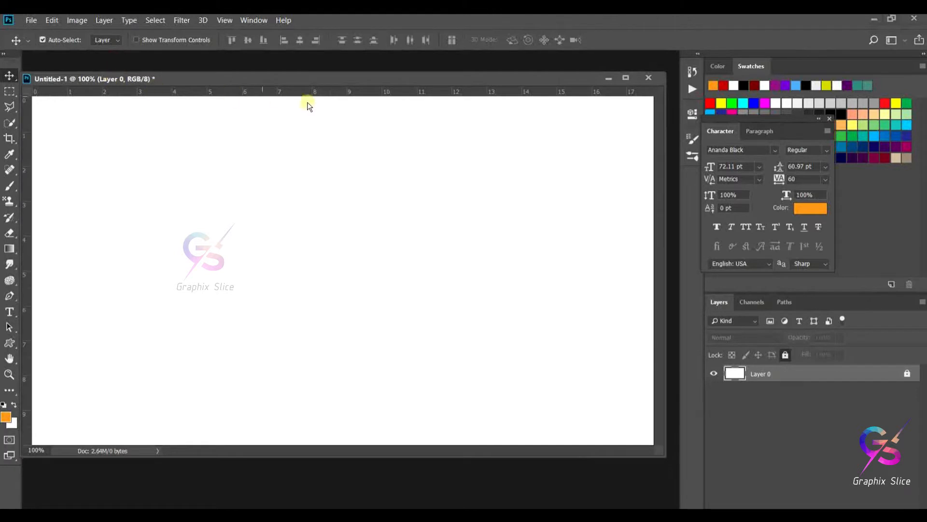
- Open the image 04.jpg from the WATER TEXT EFFECT folder
{"action": "double_click", "coordinate": [336, 489]}
{"action": "left_click", "coordinate": [271, 116]}
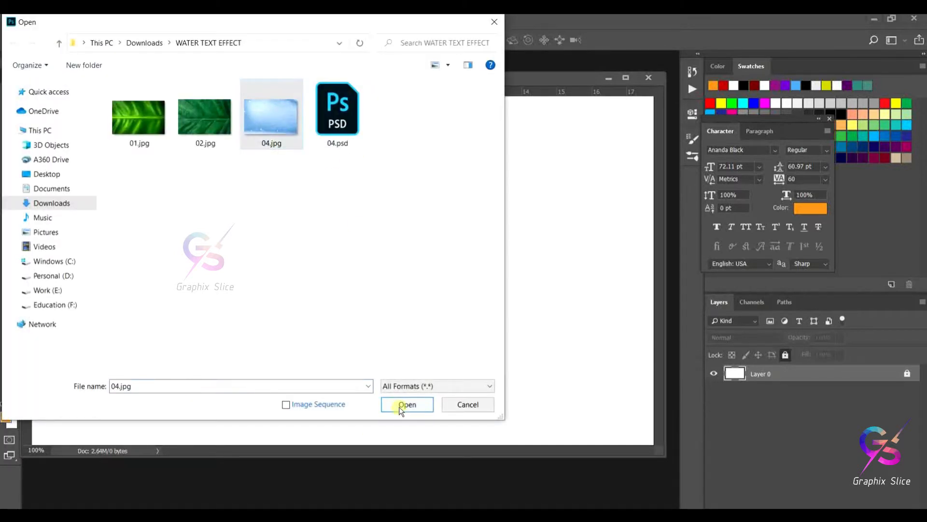
{"action": "left_click", "coordinate": [407, 405]}
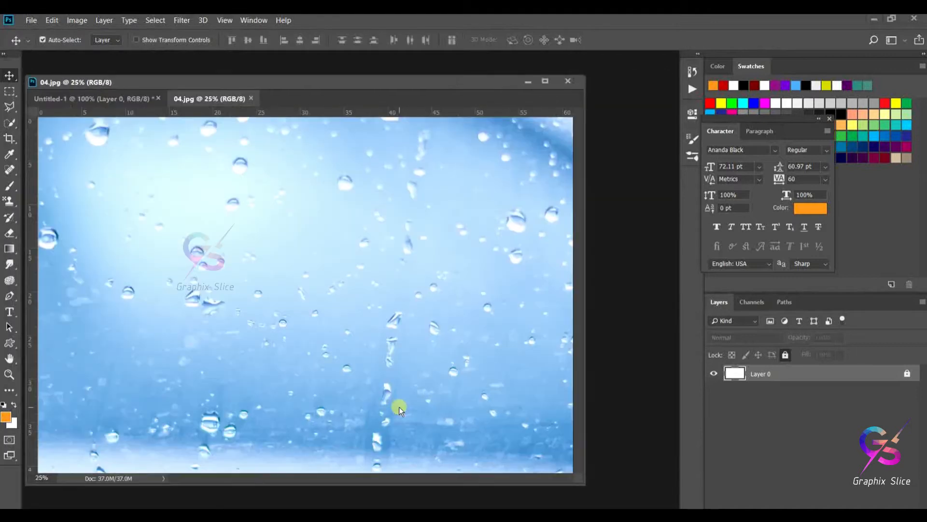
- Copy the water-drops image from 04.jpg into the Untitled-1 document as a new layer, then close 04.jpg
{"action": "left_click_drag", "start_coordinate": [233, 97], "coordinate": [394, 164]}
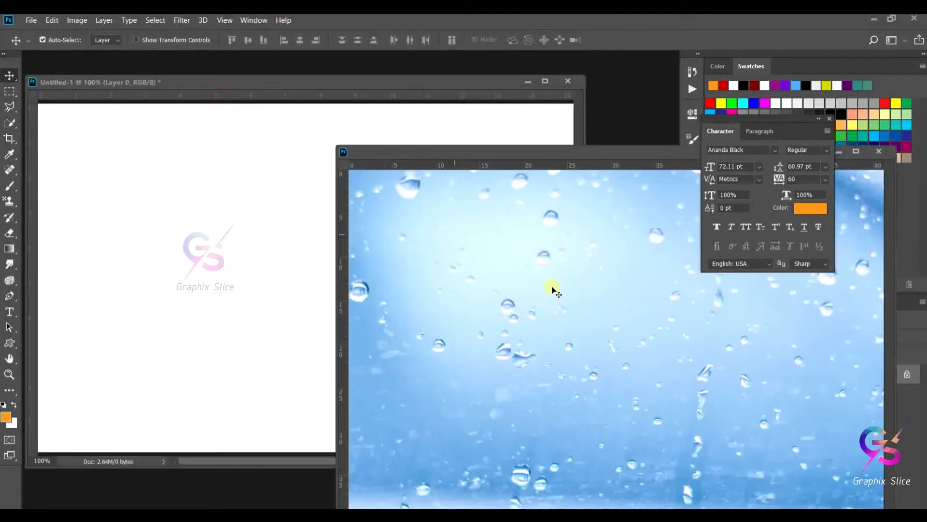
{"action": "left_click_drag", "start_coordinate": [555, 290], "coordinate": [259, 224]}
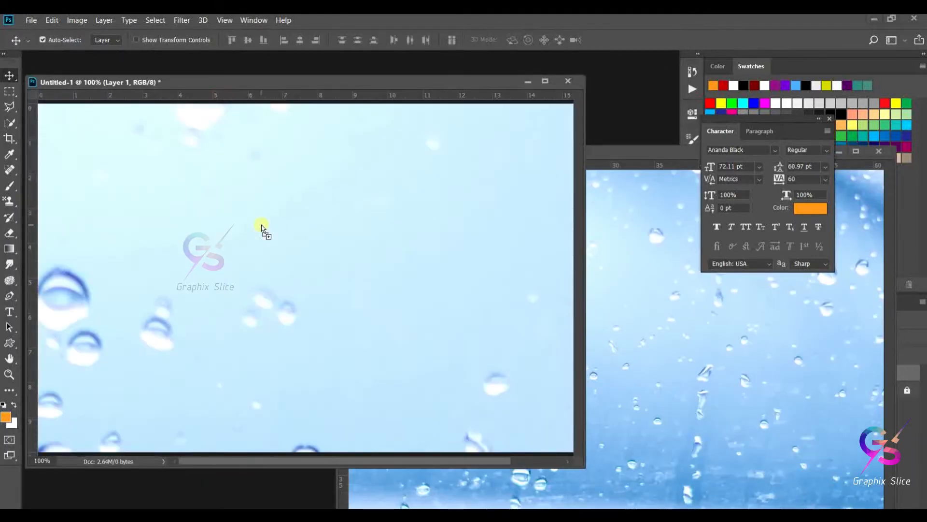
{"action": "left_click_drag", "start_coordinate": [639, 157], "coordinate": [297, 186]}
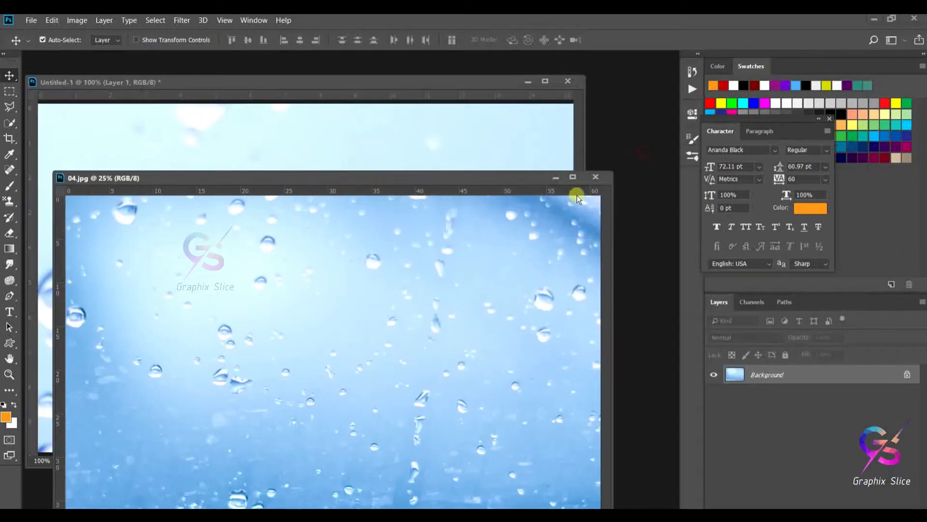
{"action": "left_click", "coordinate": [595, 180]}
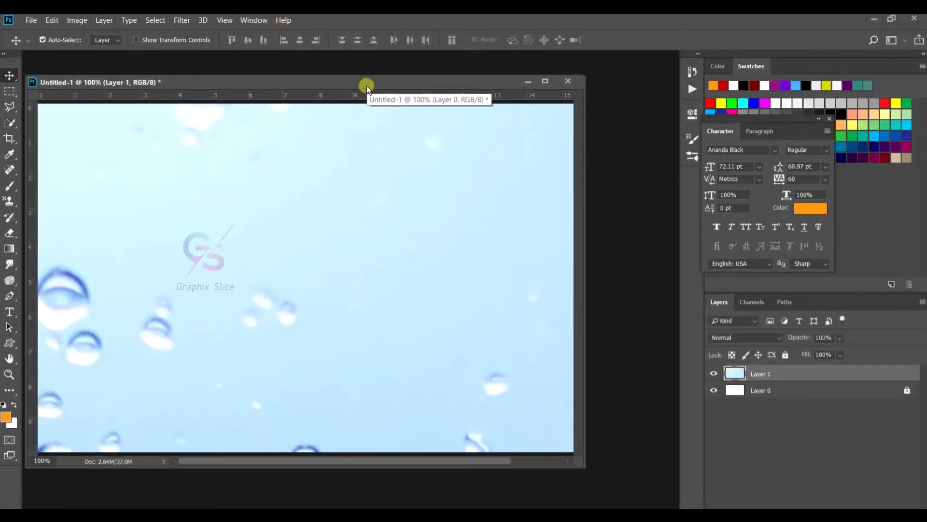
- Dock the Untitled-1 document window back as a tab and fit it on screen
{"action": "key", "text": "ctrl+0"}
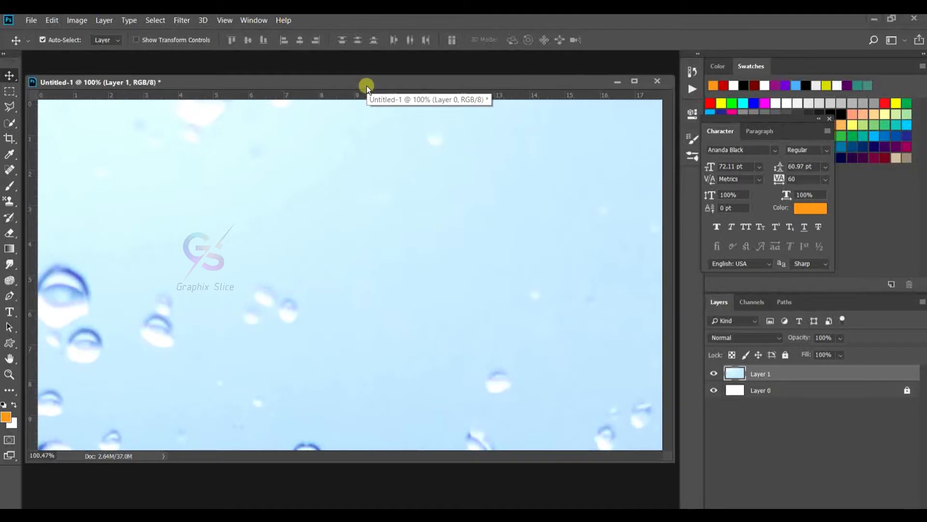
{"action": "left_click_drag", "start_coordinate": [367, 85], "coordinate": [358, 60]}
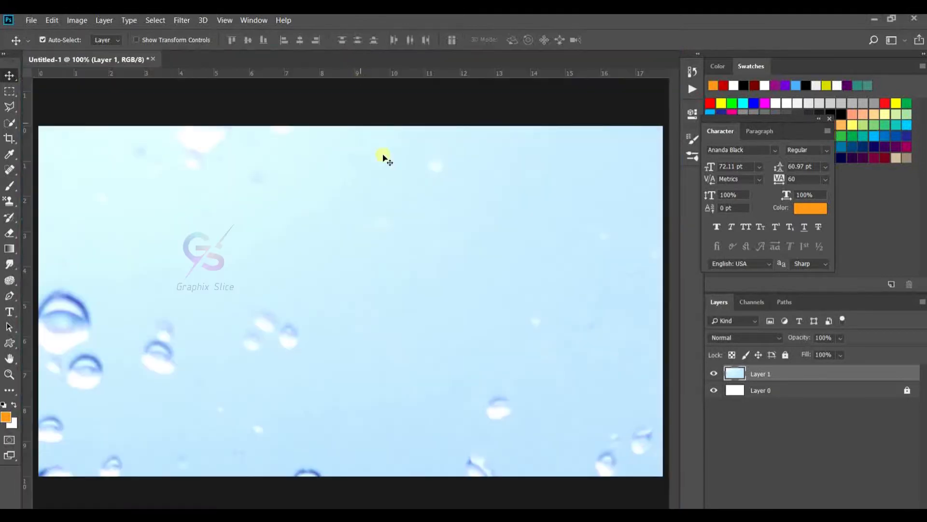
{"action": "key", "text": "ctrl+0"}
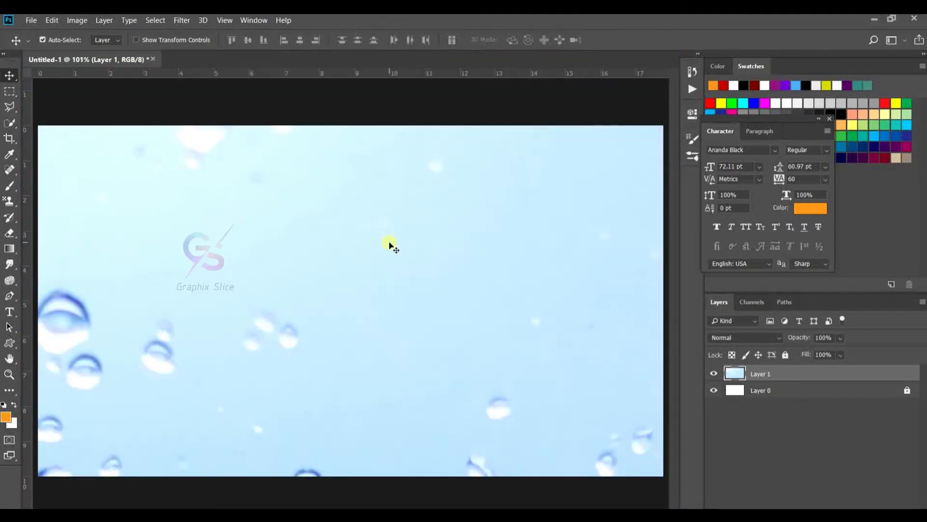
- Scale the water-drops layer with Free Transform so it covers the whole canvas
{"action": "key", "text": "ctrl+t"}
{"action": "key", "text": "ctrl+0"}
{"action": "left_click_drag", "start_coordinate": [642, 174], "coordinate": [458, 277]}
{"action": "left_click_drag", "start_coordinate": [383, 307], "coordinate": [356, 278]}
{"action": "left_click_drag", "start_coordinate": [438, 366], "coordinate": [402, 314]}
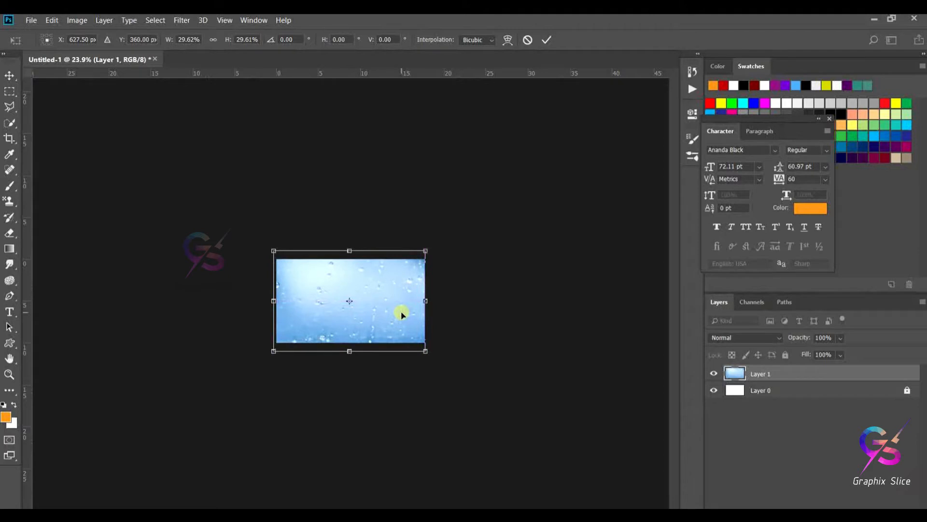
{"action": "key", "text": "Return"}
{"action": "key", "text": "ctrl+0"}
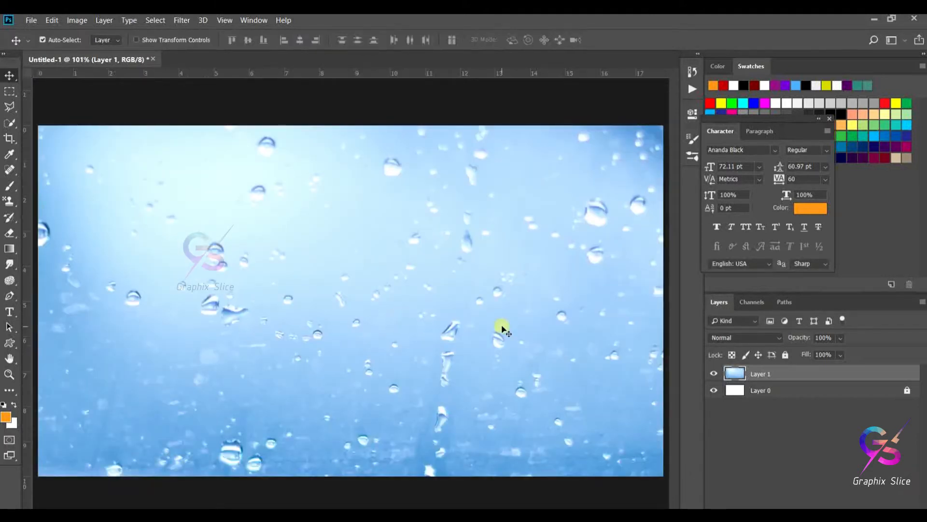
- With the Type tool, set the font to Komika Parch and type WATER on the canvas
{"action": "left_click", "coordinate": [10, 310]}
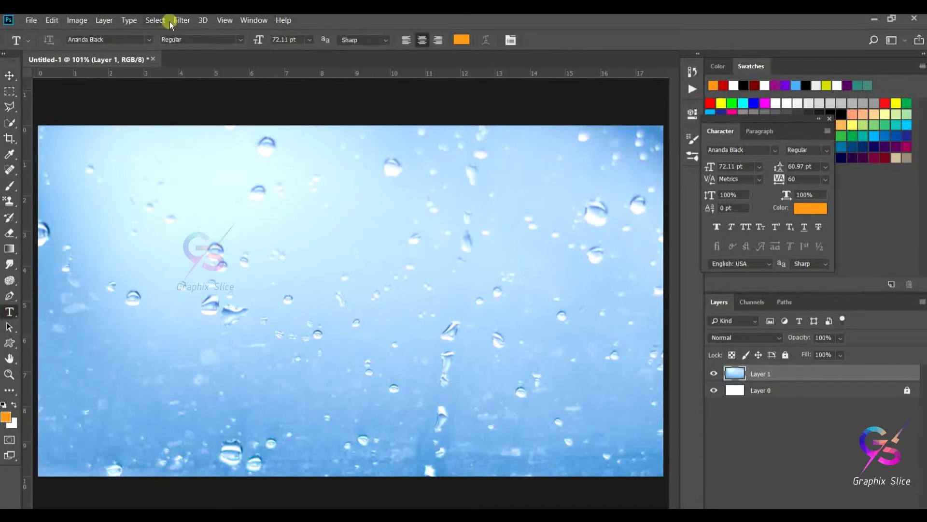
{"action": "left_click", "coordinate": [149, 39]}
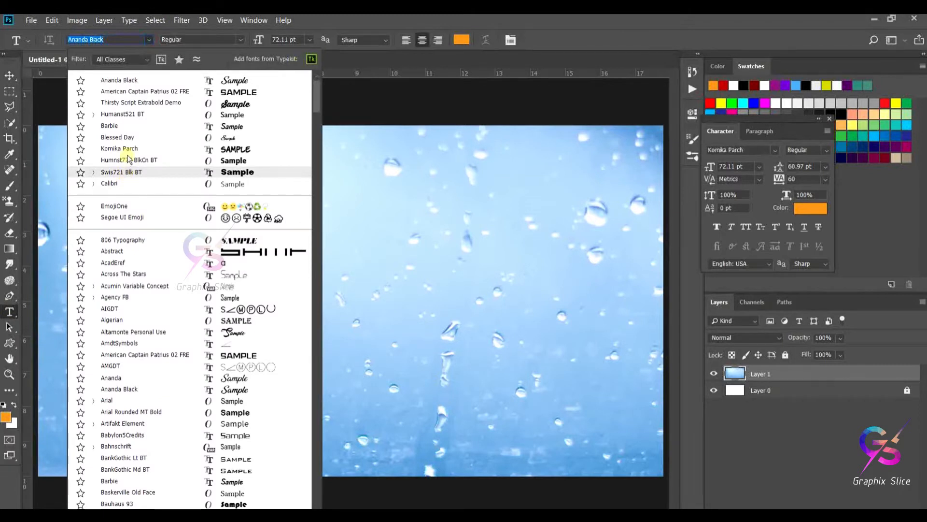
{"action": "left_click", "coordinate": [124, 149]}
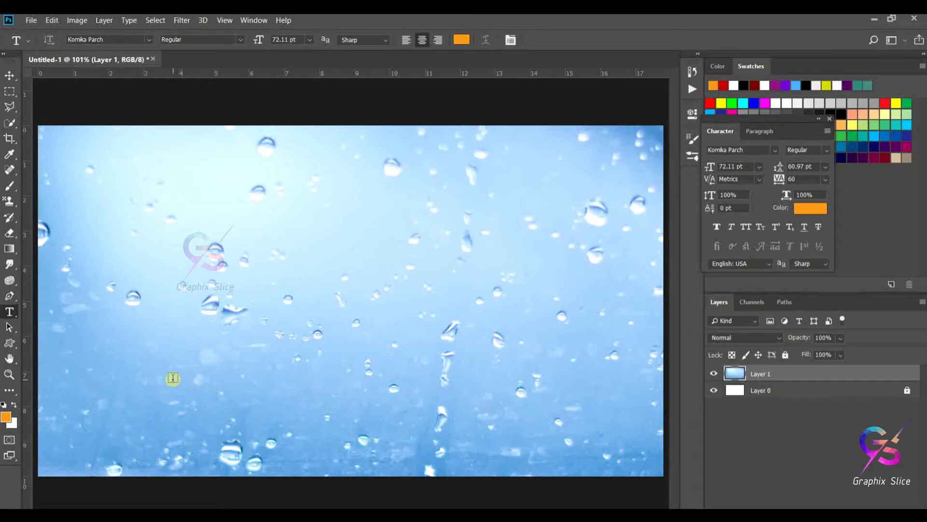
{"action": "left_click", "coordinate": [178, 374]}
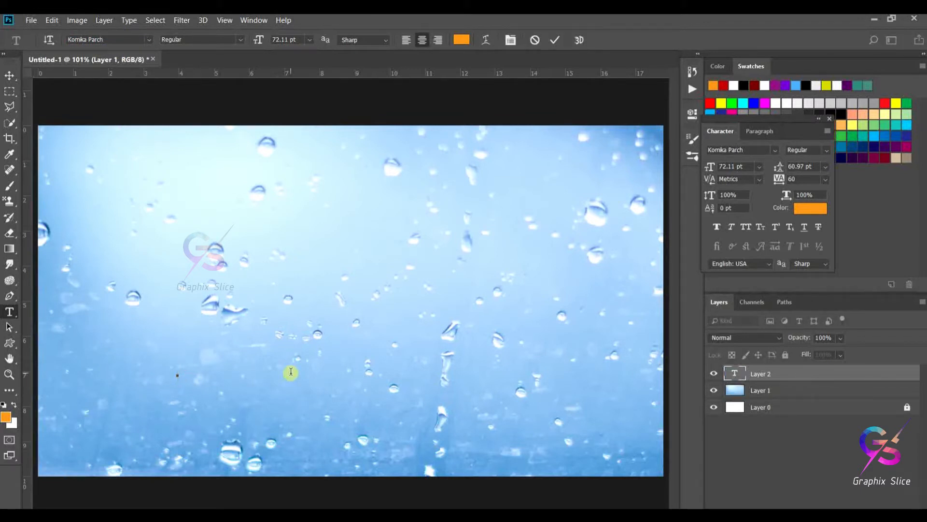
{"action": "type", "text": "WATER"}
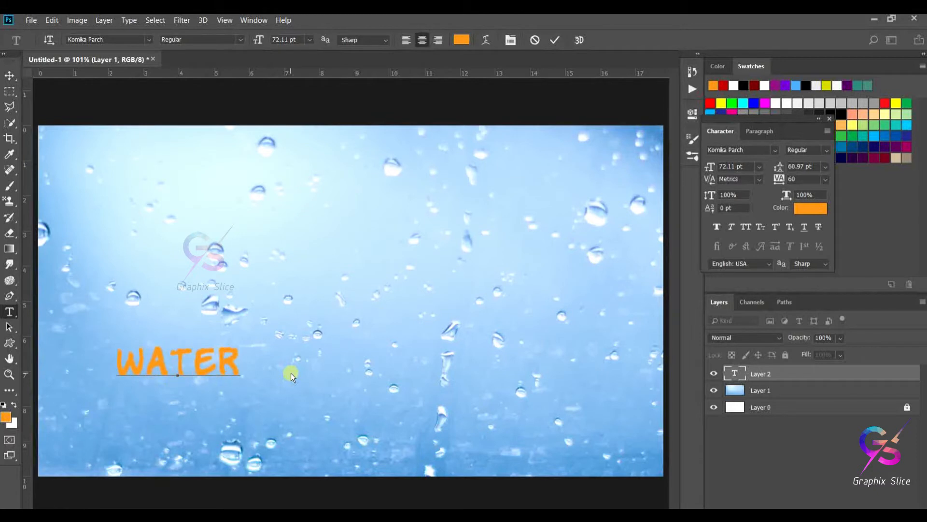
{"action": "left_click", "coordinate": [11, 77]}
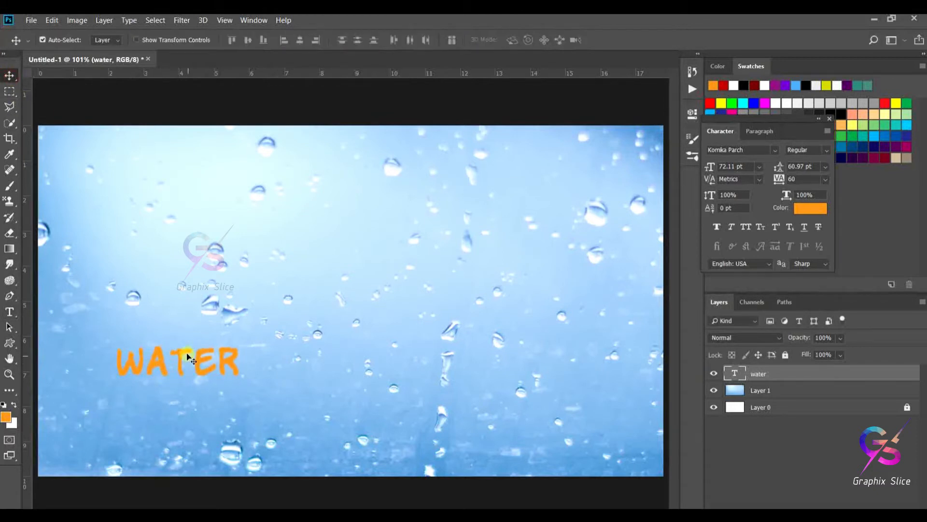
- Move the WATER text to the centre and enlarge it with Free Transform to about 375%
{"action": "left_click_drag", "start_coordinate": [185, 353], "coordinate": [310, 326]}
{"action": "key", "text": "ctrl+t"}
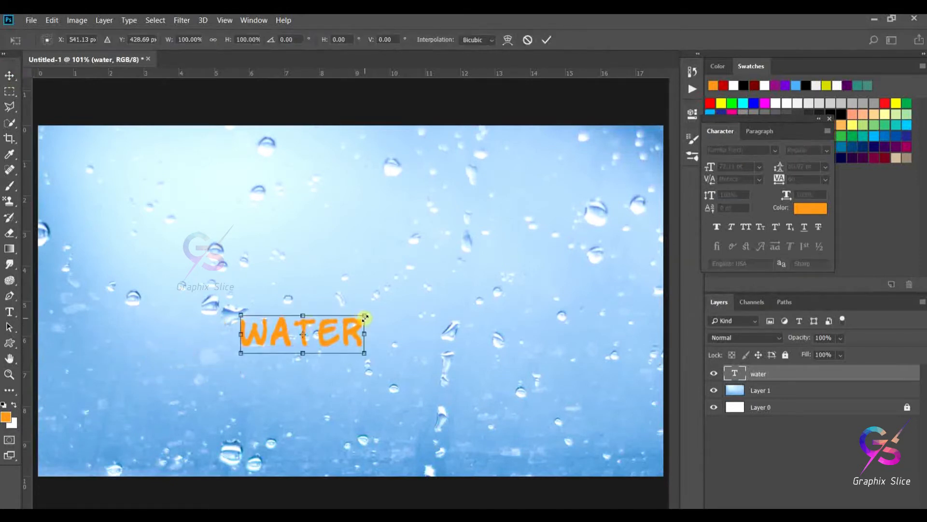
{"action": "left_click_drag", "start_coordinate": [363, 316], "coordinate": [474, 201]}
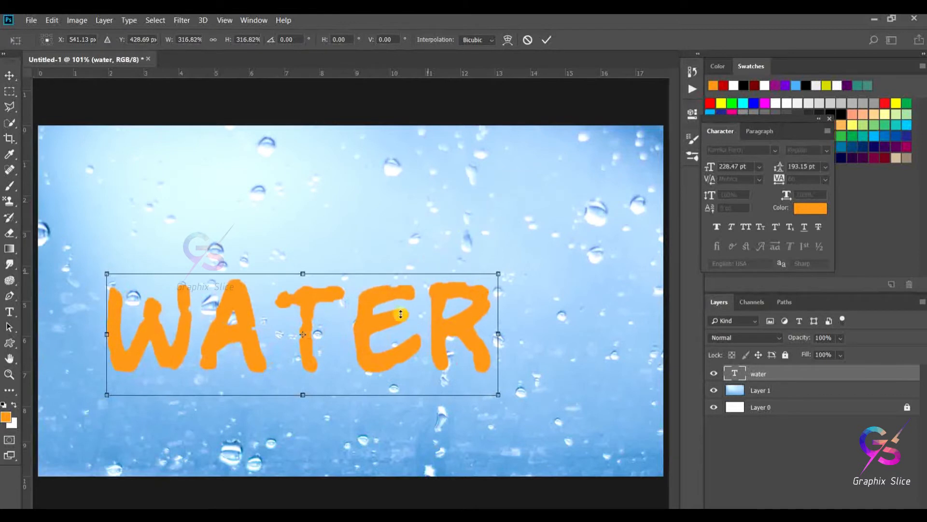
{"action": "left_click_drag", "start_coordinate": [369, 327], "coordinate": [393, 297]}
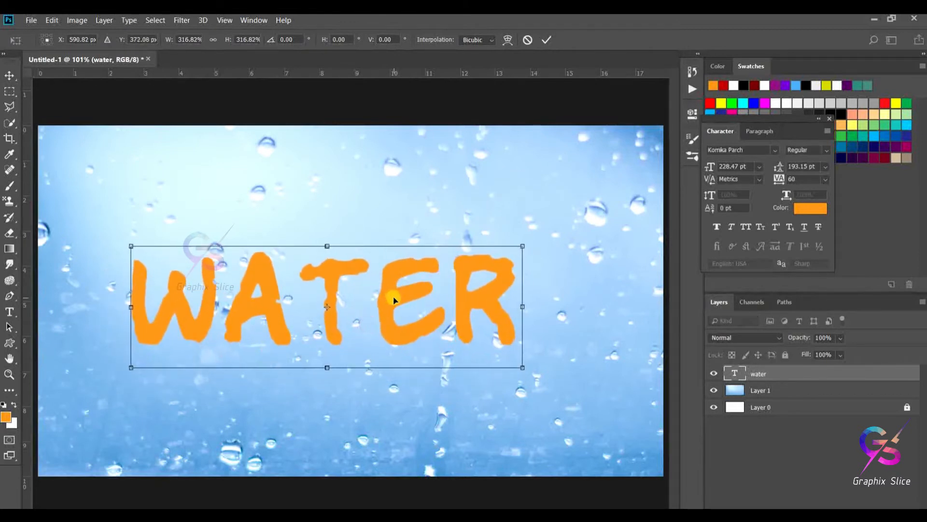
{"action": "left_click_drag", "start_coordinate": [522, 247], "coordinate": [549, 194]}
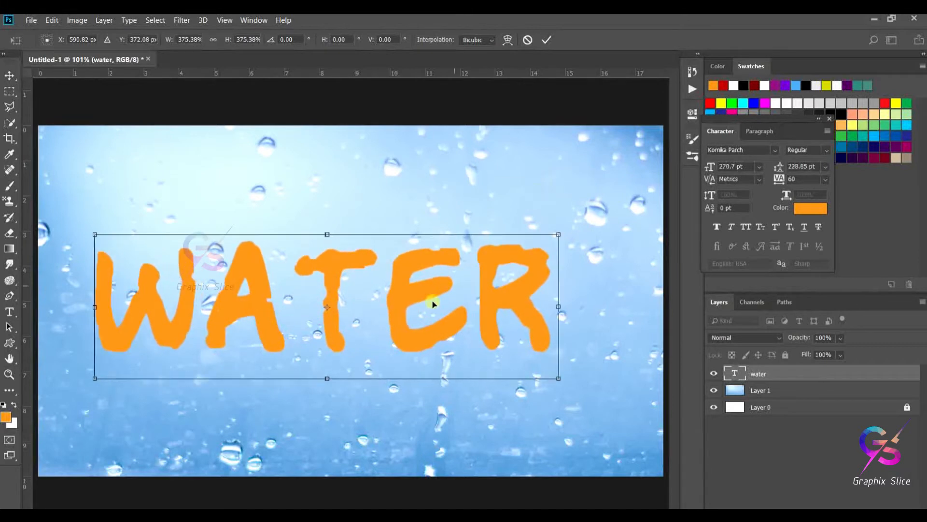
{"action": "left_click_drag", "start_coordinate": [406, 300], "coordinate": [414, 285]}
{"action": "key", "text": "Return"}
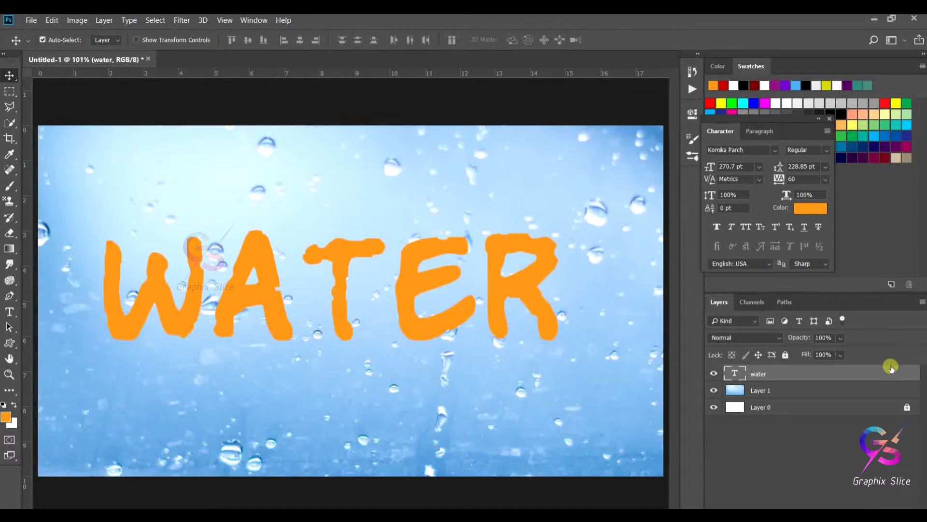
- Open the WATER layer's style settings, set Fill Opacity to 0% and enable Bevel & Emboss
{"action": "double_click", "coordinate": [748, 379]}
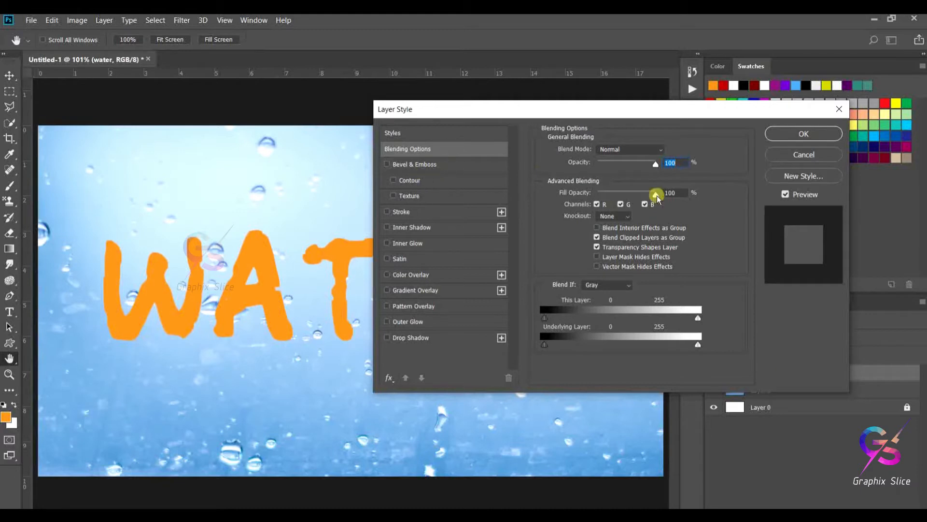
{"action": "left_click_drag", "start_coordinate": [657, 195], "coordinate": [597, 196]}
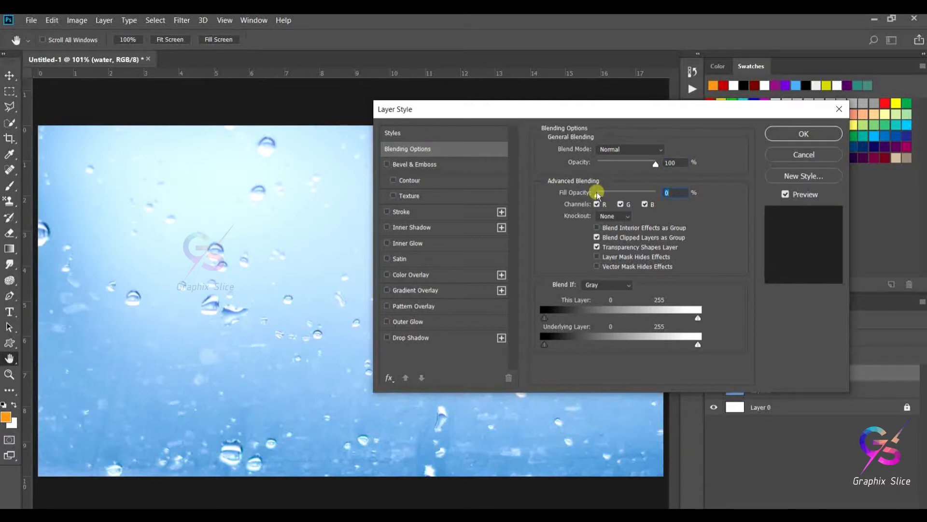
{"action": "left_click", "coordinate": [385, 163]}
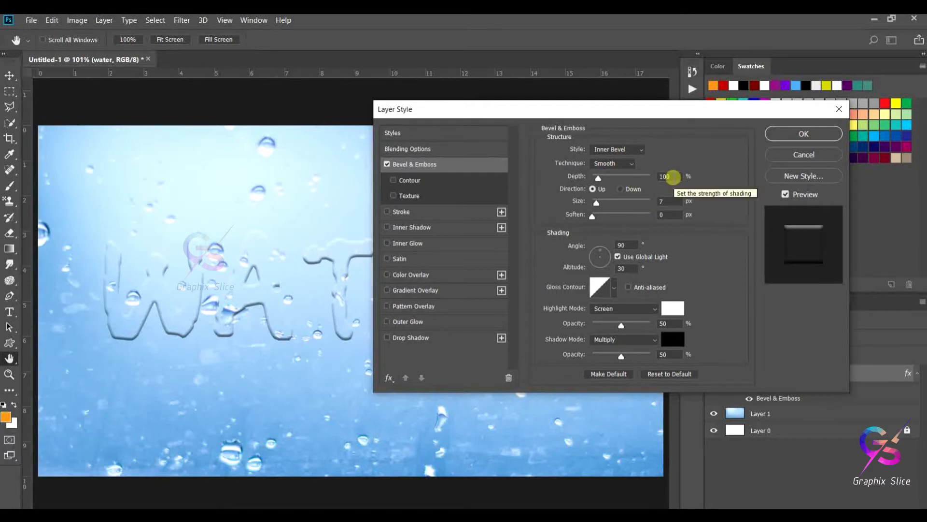
- Set the Bevel & Emboss size to 30 px
{"action": "left_click", "coordinate": [669, 201]}
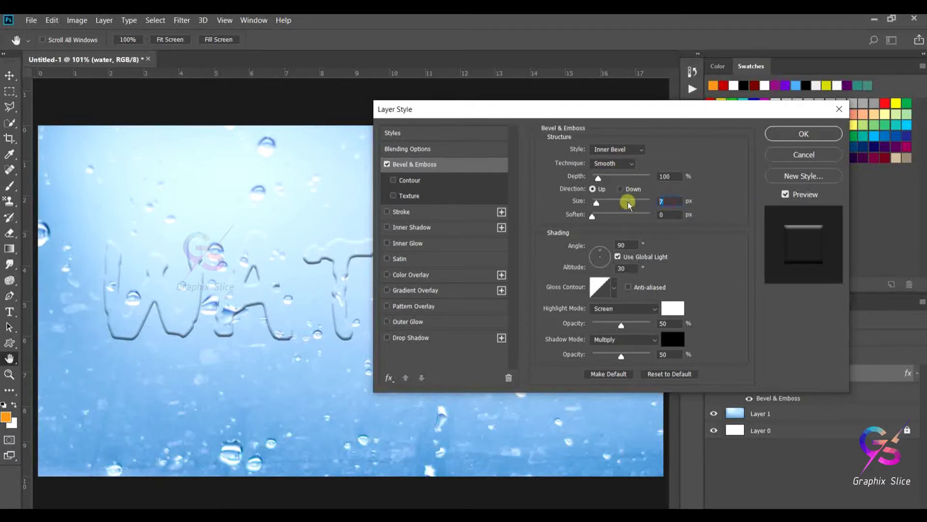
{"action": "type", "text": "30"}
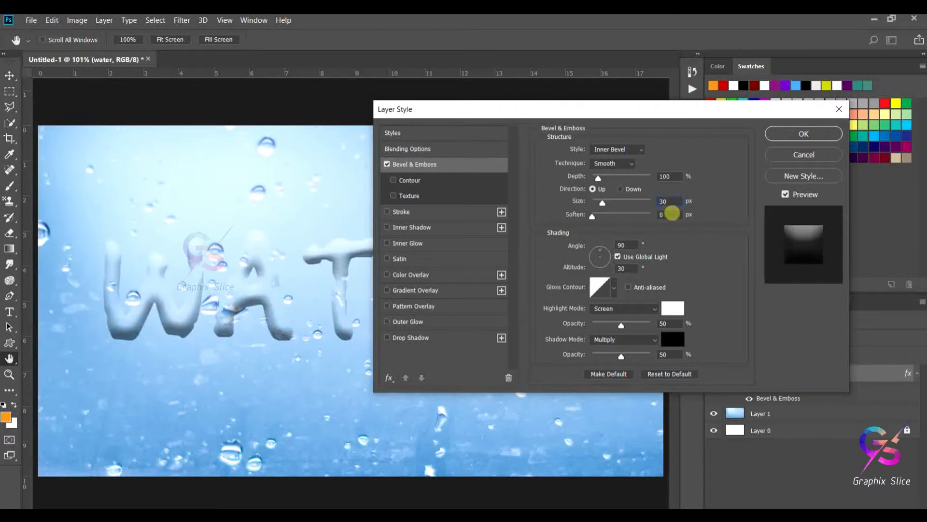
{"action": "left_click", "coordinate": [671, 214]}
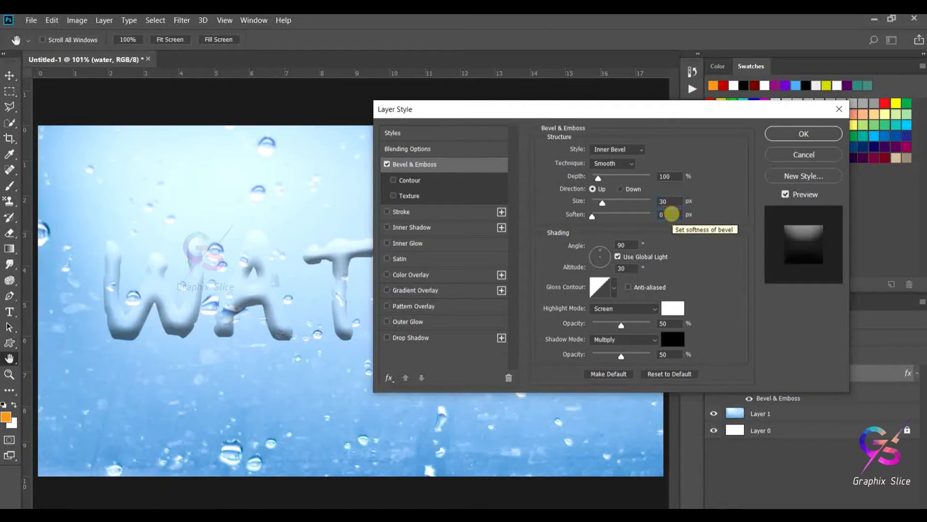
{"action": "left_click_drag", "start_coordinate": [602, 204], "coordinate": [605, 202]}
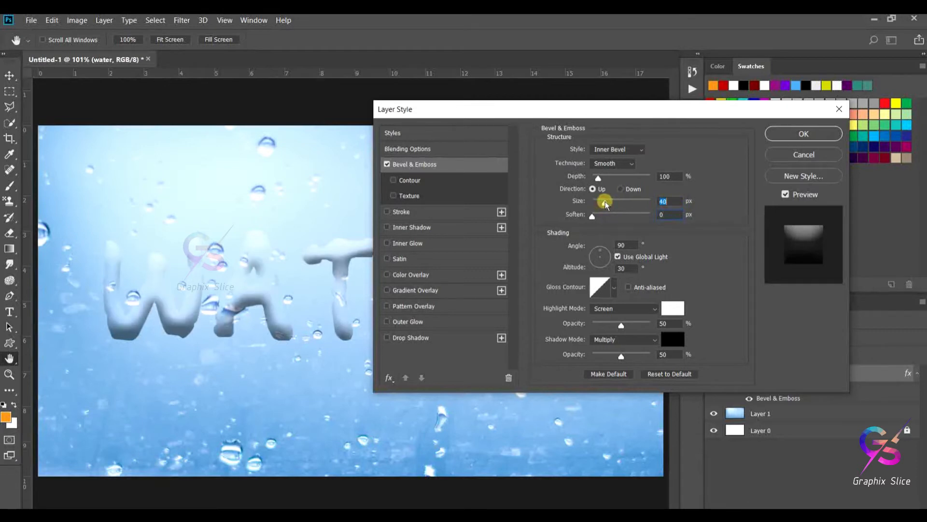
{"action": "double_click", "coordinate": [671, 201]}
{"action": "type", "text": "30"}
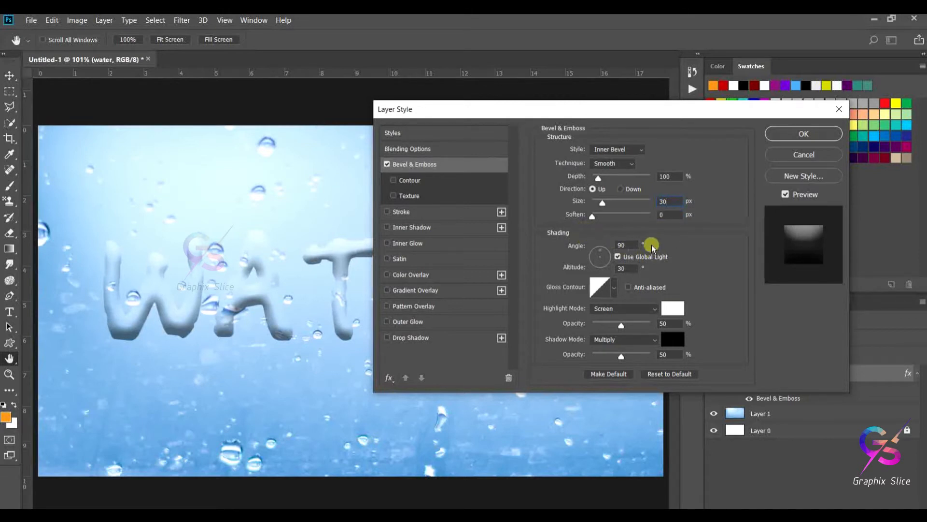
- Set the bevel shading angle to 30° and the altitude to 70°
{"action": "double_click", "coordinate": [622, 244]}
{"action": "type", "text": "30"}
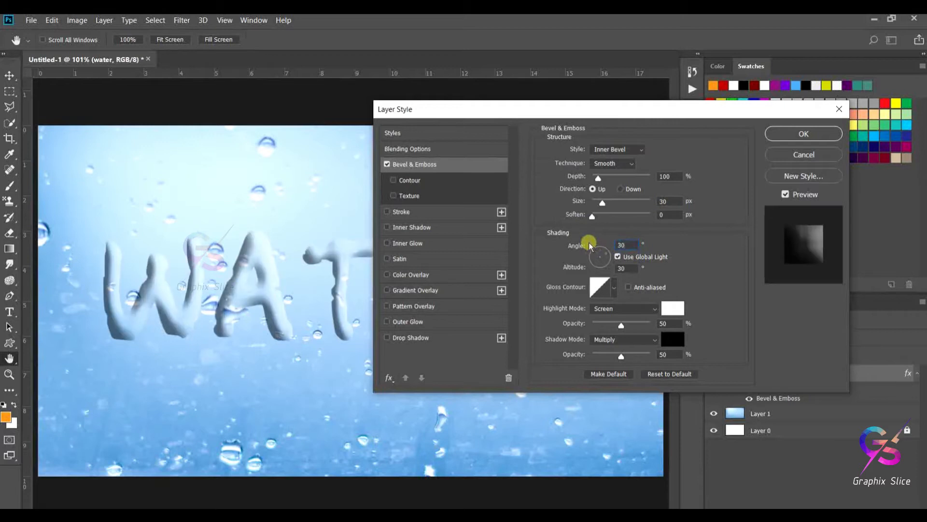
{"action": "left_click_drag", "start_coordinate": [626, 268], "coordinate": [612, 267]}
{"action": "type", "text": "70"}
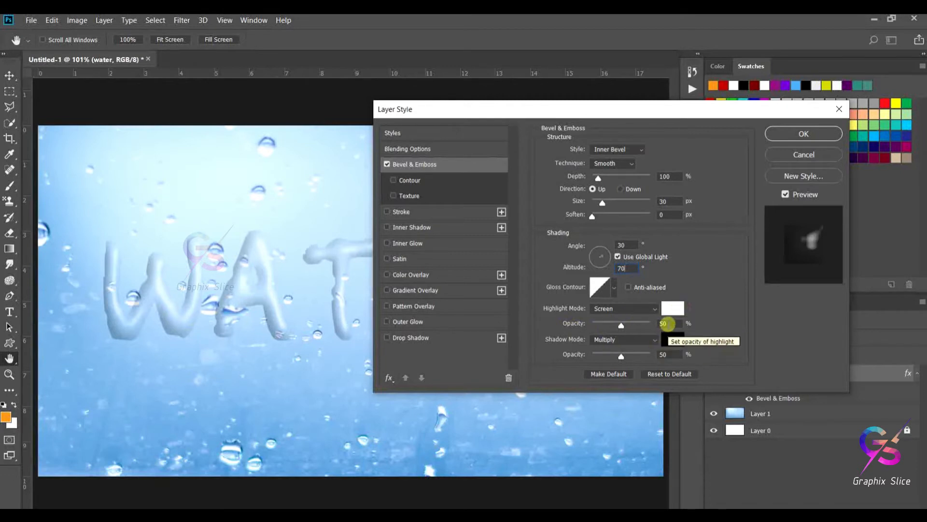
- Set the highlight opacity to 80% and change the shadow mode to Screen
{"action": "left_click_drag", "start_coordinate": [669, 324], "coordinate": [648, 326]}
{"action": "left_click", "coordinate": [642, 326]}
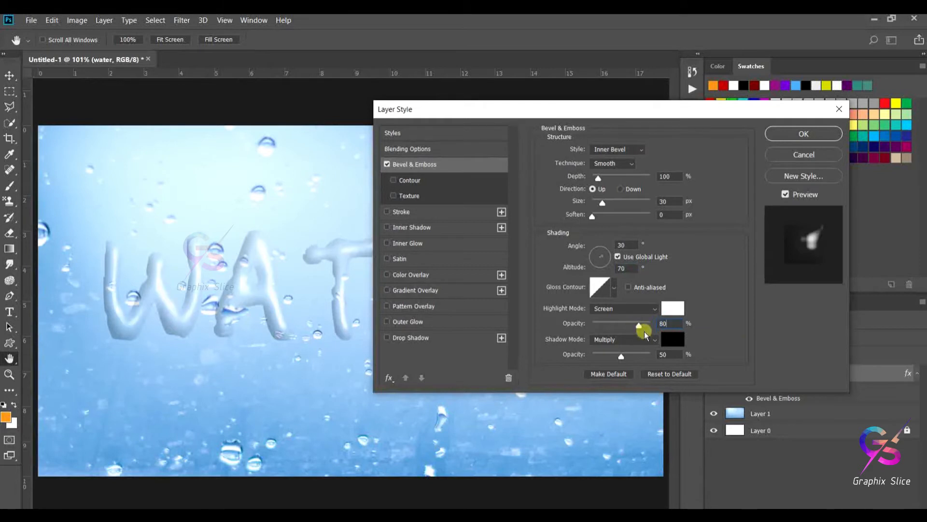
{"action": "double_click", "coordinate": [666, 323]}
{"action": "left_click", "coordinate": [626, 337]}
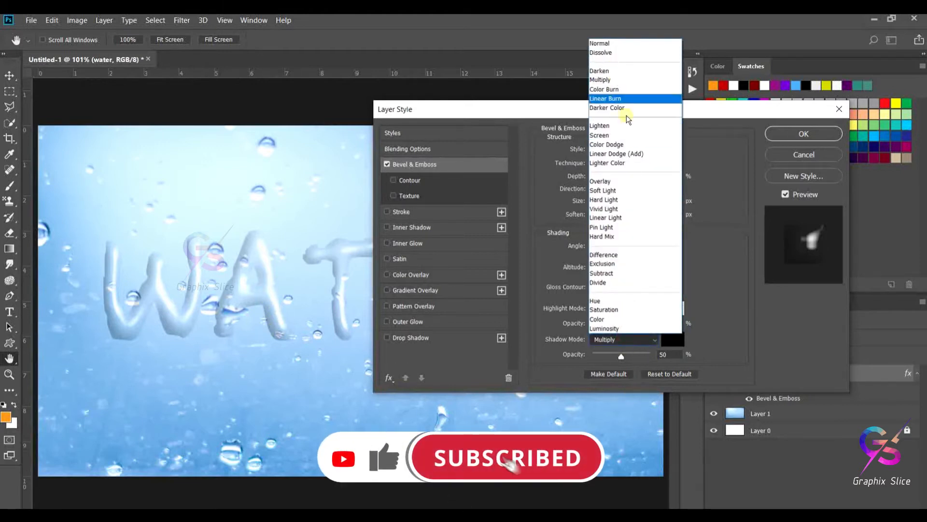
{"action": "left_click", "coordinate": [615, 136]}
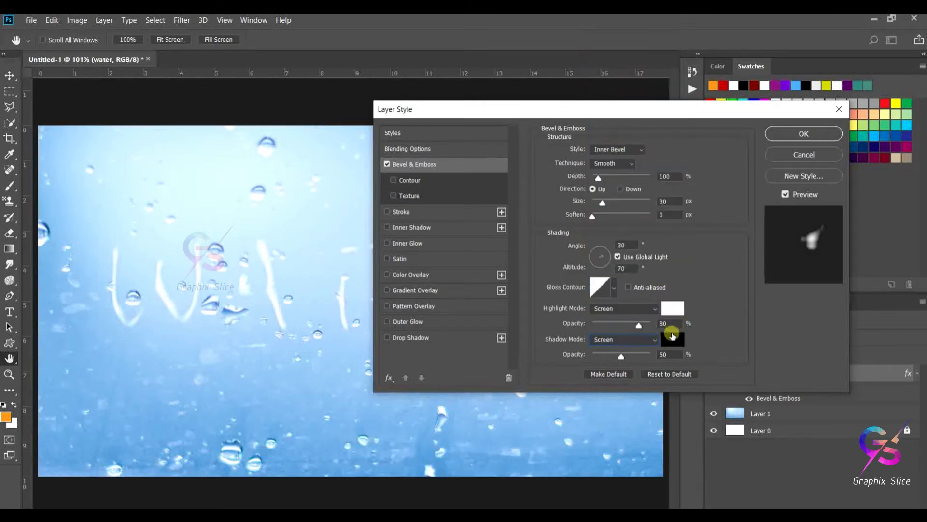
- Set the bevel shadow color to white and the shadow opacity to 60%
{"action": "left_click", "coordinate": [672, 337]}
{"action": "left_click_drag", "start_coordinate": [319, 218], "coordinate": [225, 144]}
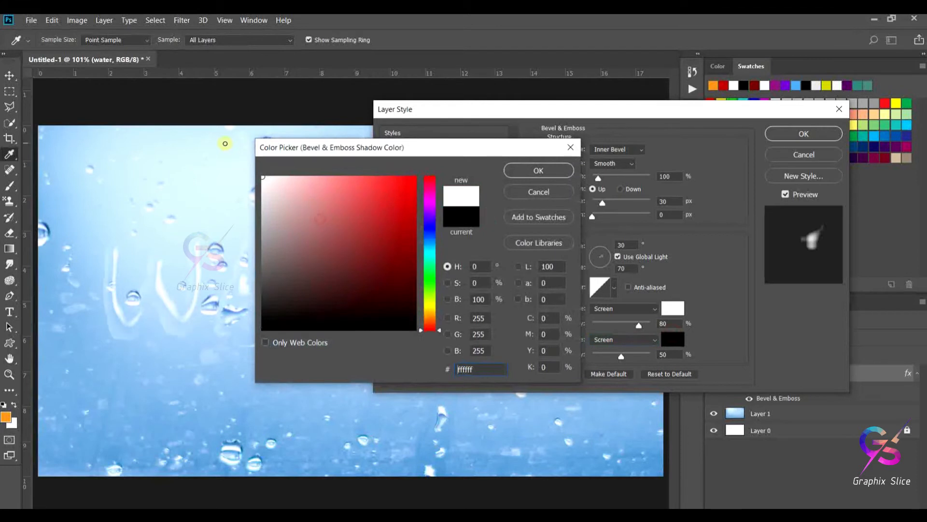
{"action": "left_click", "coordinate": [536, 172]}
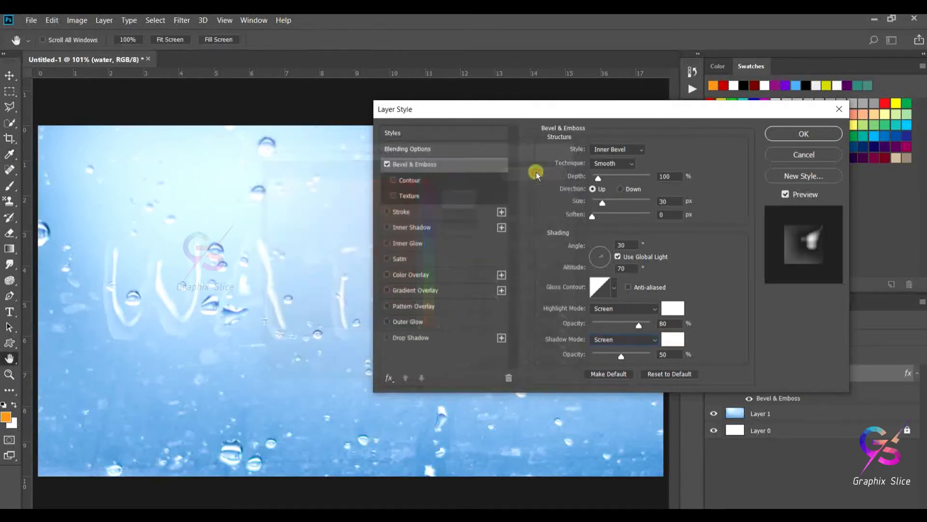
{"action": "left_click", "coordinate": [619, 356]}
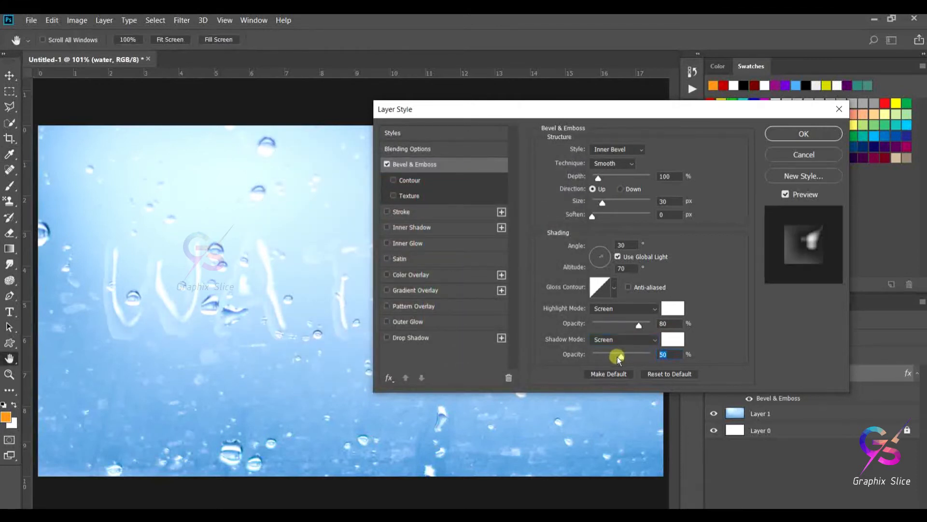
{"action": "type", "text": "60"}
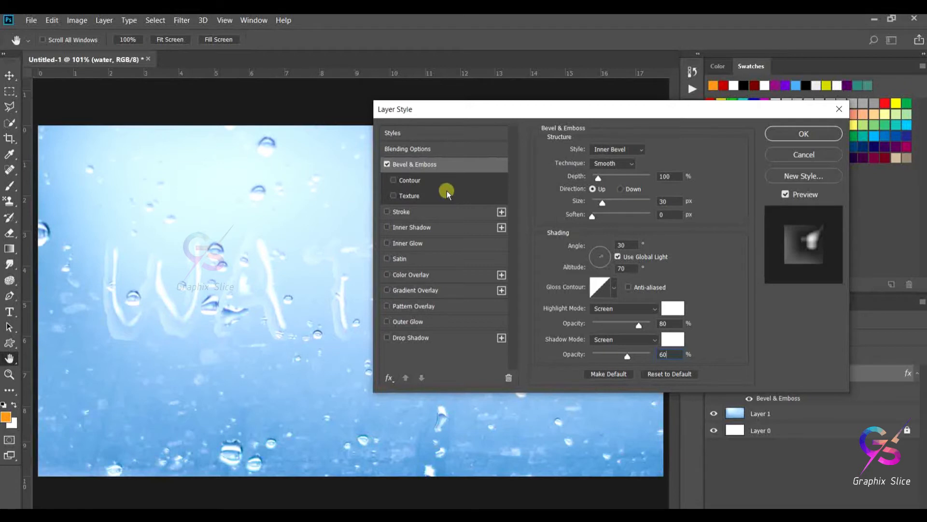
- Enable Inner Shadow and set its color to dark blue 164a7c sampled from the background
{"action": "left_click", "coordinate": [404, 225]}
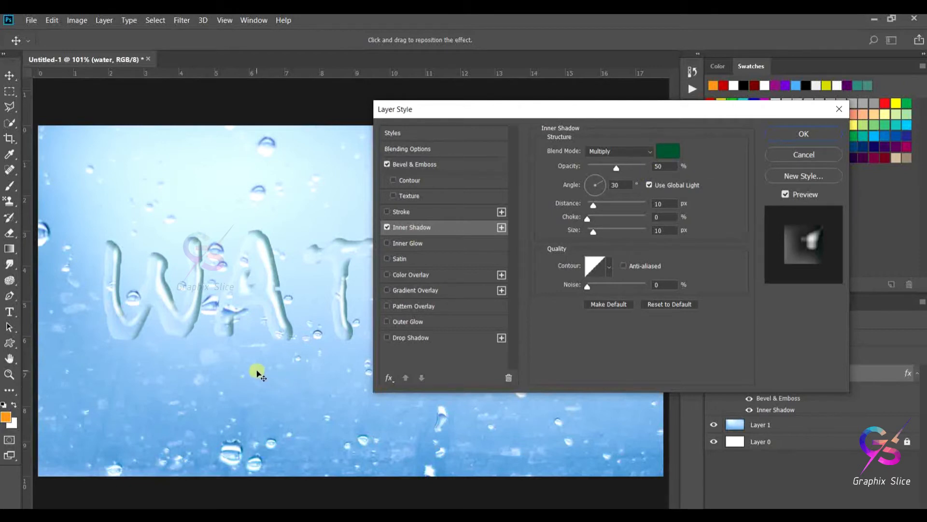
{"action": "left_click", "coordinate": [665, 150]}
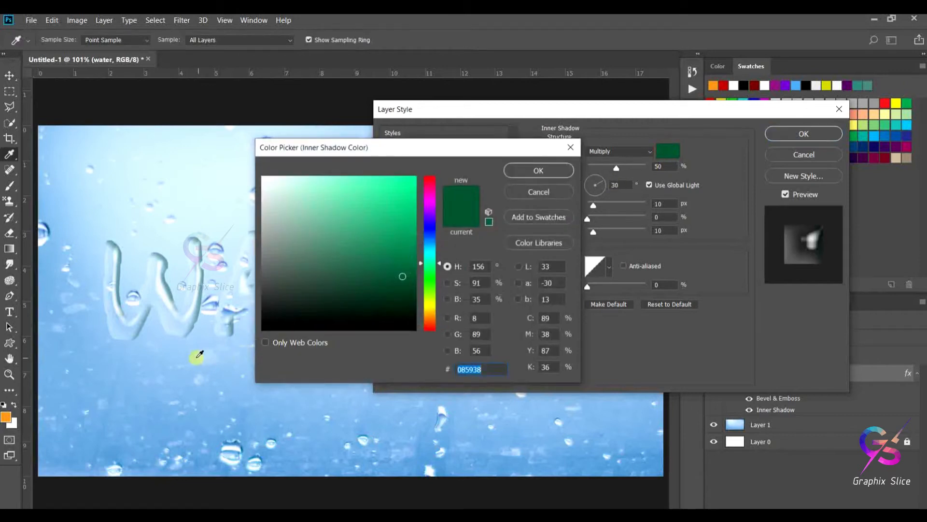
{"action": "left_click", "coordinate": [209, 346]}
{"action": "left_click", "coordinate": [372, 248]}
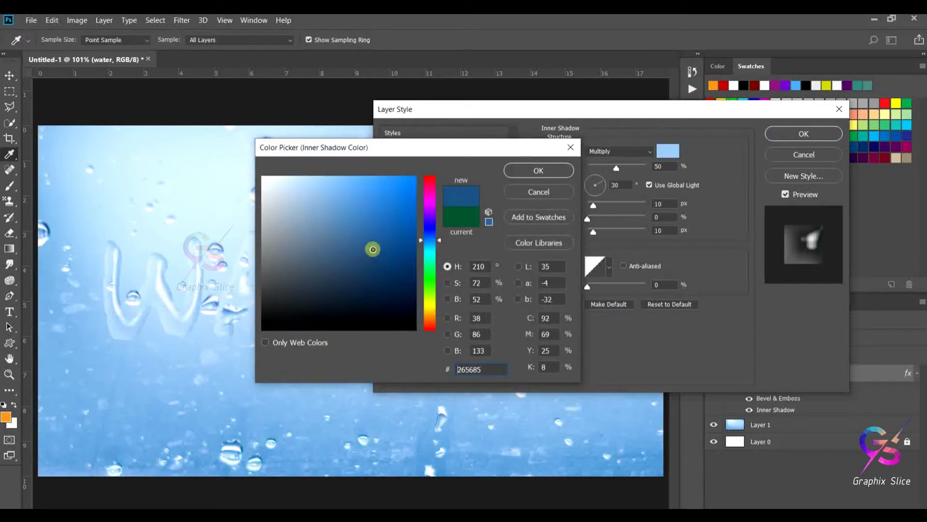
{"action": "left_click", "coordinate": [372, 224]}
{"action": "left_click", "coordinate": [375, 261]}
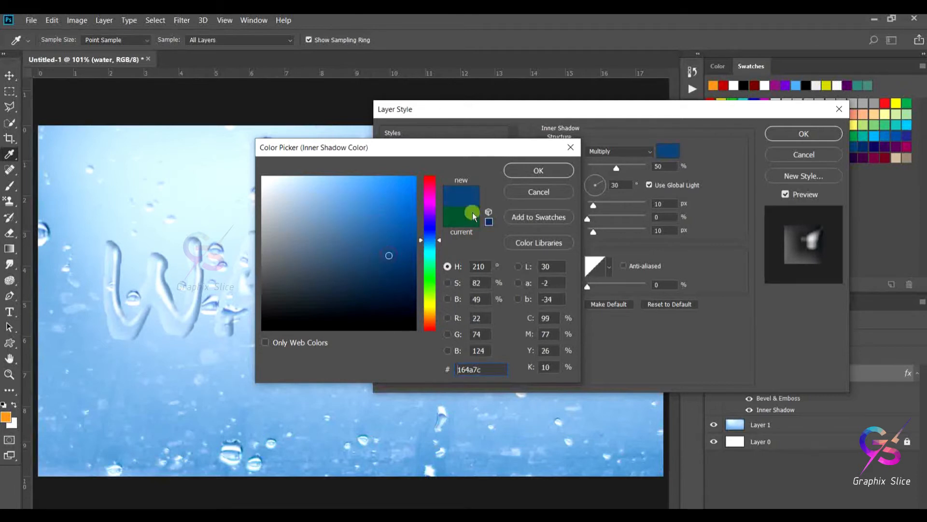
{"action": "left_click", "coordinate": [532, 168]}
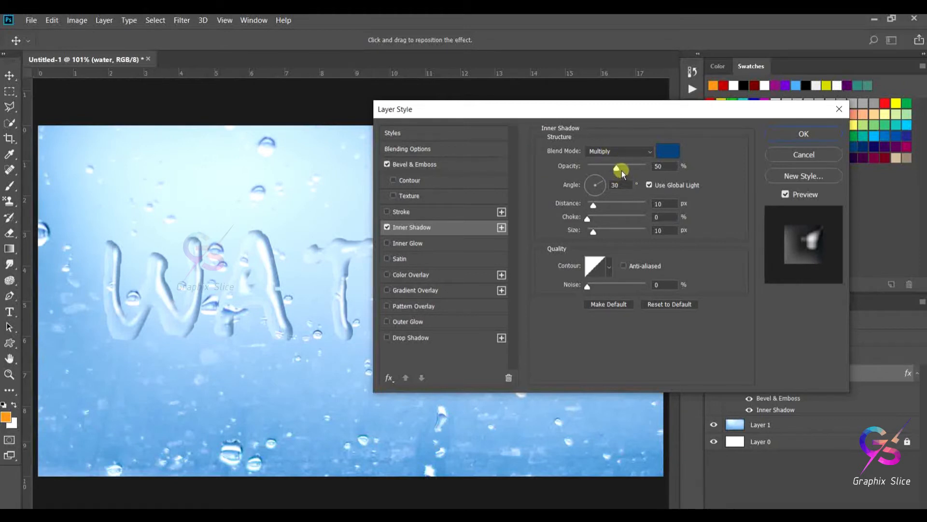
- Set the inner shadow opacity to 100% and its angle to 60°
{"action": "left_click_drag", "start_coordinate": [621, 170], "coordinate": [658, 170]}
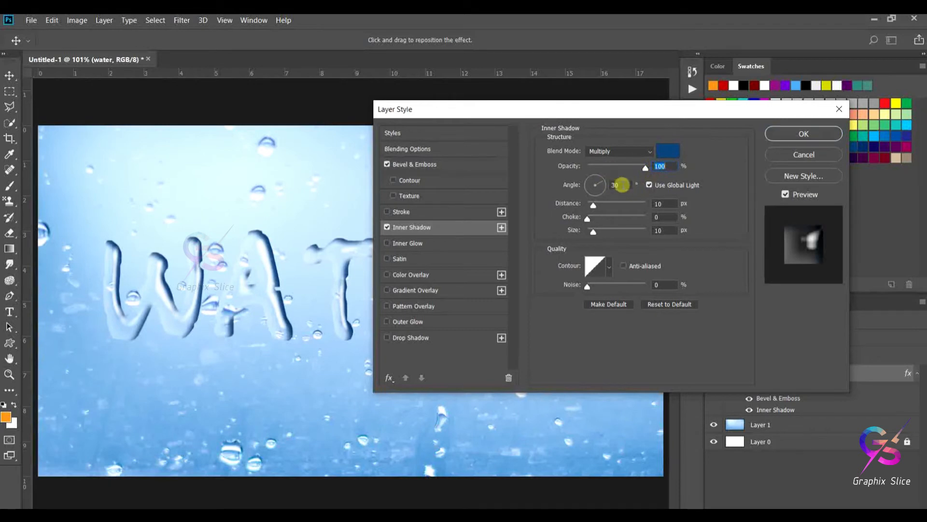
{"action": "left_click_drag", "start_coordinate": [622, 185], "coordinate": [591, 189]}
{"action": "type", "text": "60"}
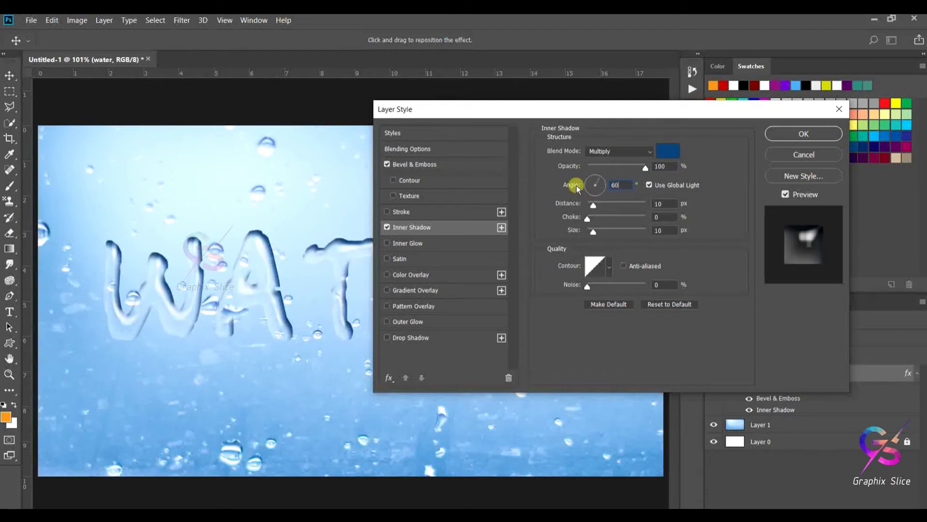
- Set the inner shadow distance to 12 px and size to 12 px
{"action": "left_click", "coordinate": [651, 204]}
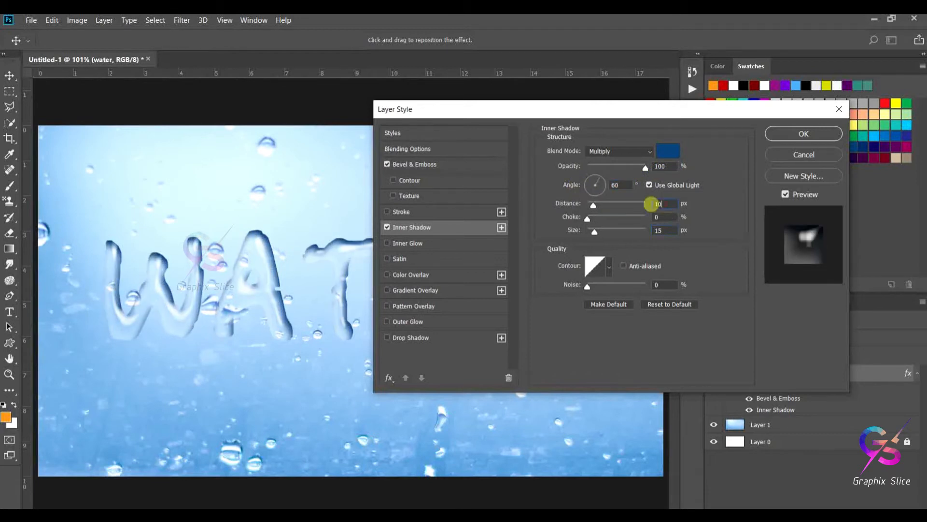
{"action": "type", "text": "12"}
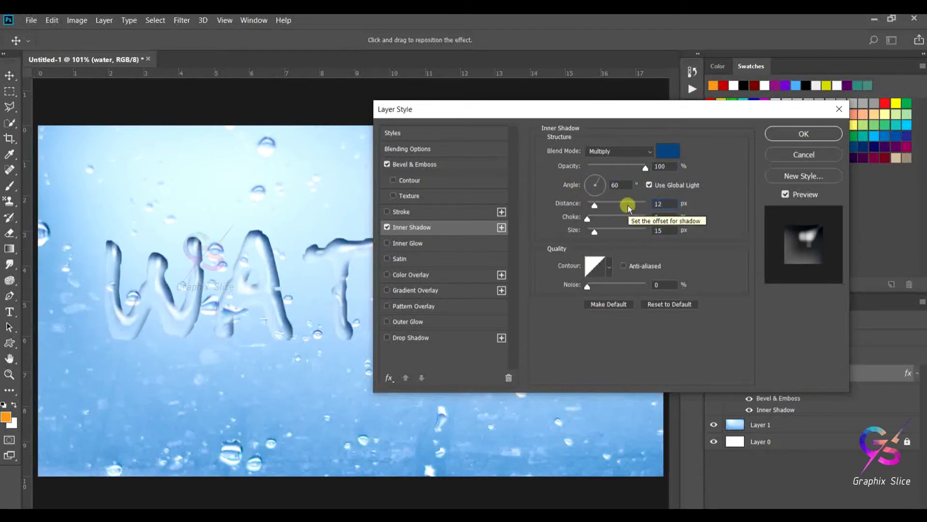
{"action": "left_click", "coordinate": [664, 231]}
{"action": "type", "text": "12"}
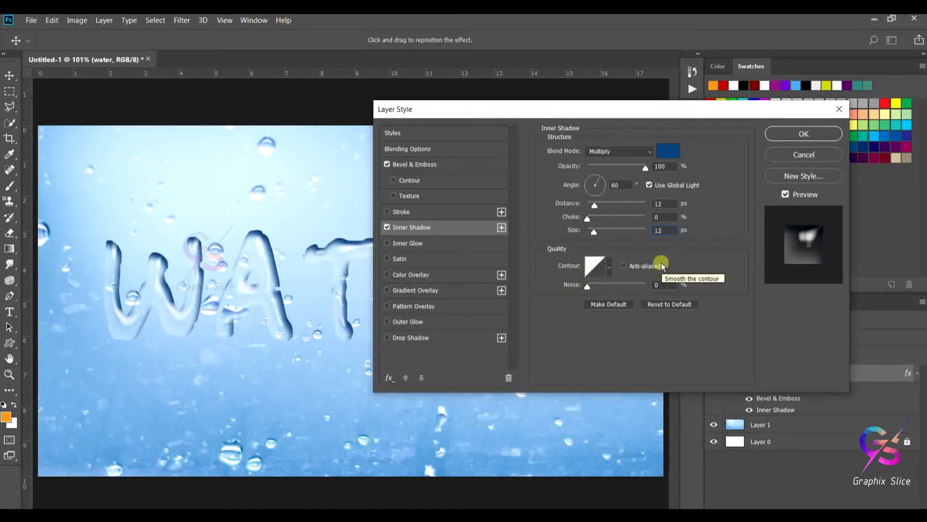
- Enable Drop Shadow and set its color to dark blue 063c6e sampled from the background
{"action": "left_click", "coordinate": [418, 336]}
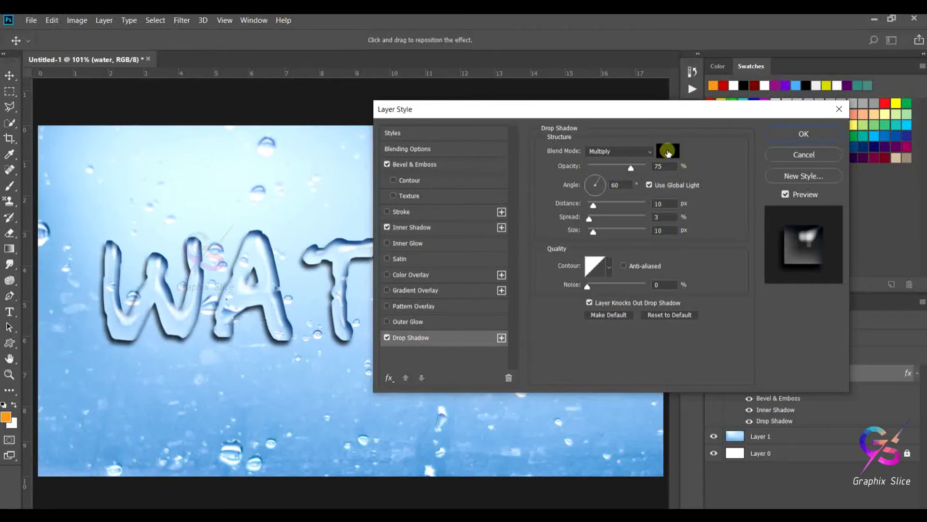
{"action": "left_click", "coordinate": [668, 151]}
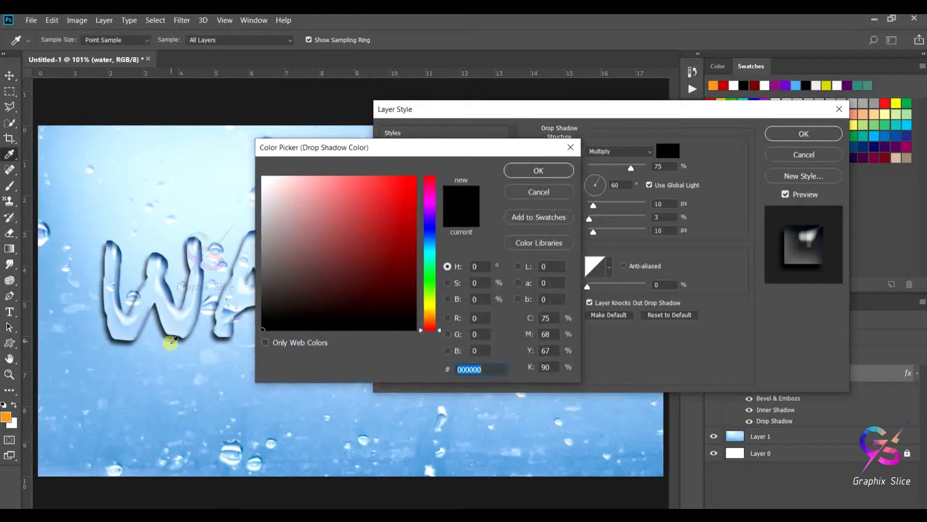
{"action": "left_click", "coordinate": [193, 351]}
{"action": "left_click", "coordinate": [407, 264]}
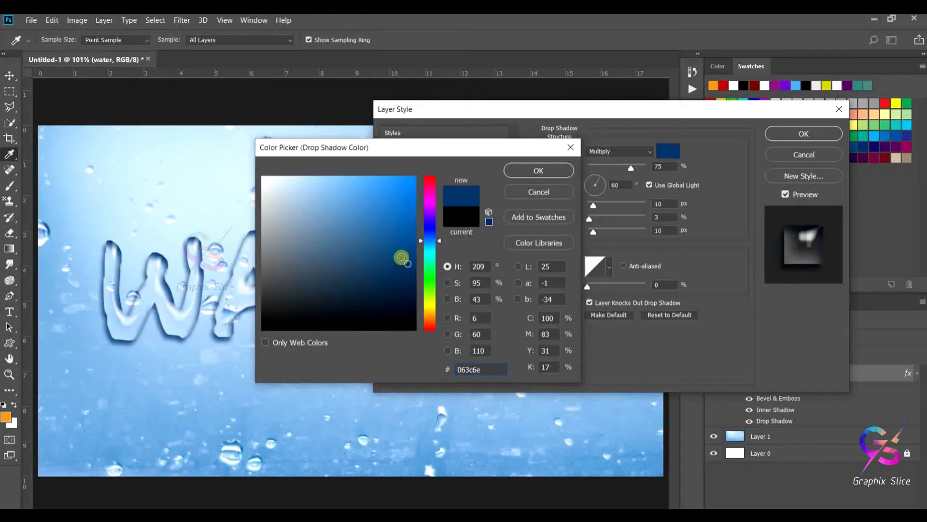
{"action": "left_click", "coordinate": [535, 170]}
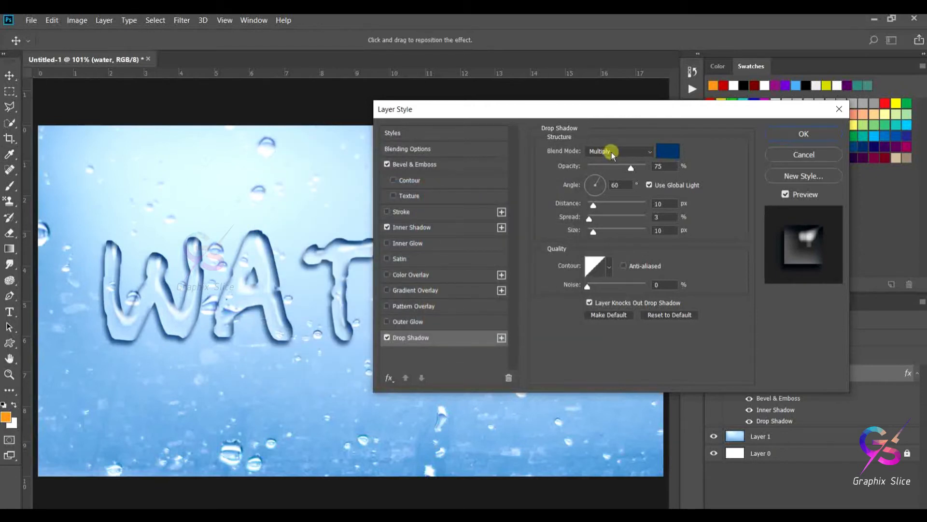
- Set the drop shadow opacity to 100% and its distance to 5 px
{"action": "left_click_drag", "start_coordinate": [631, 166], "coordinate": [657, 170]}
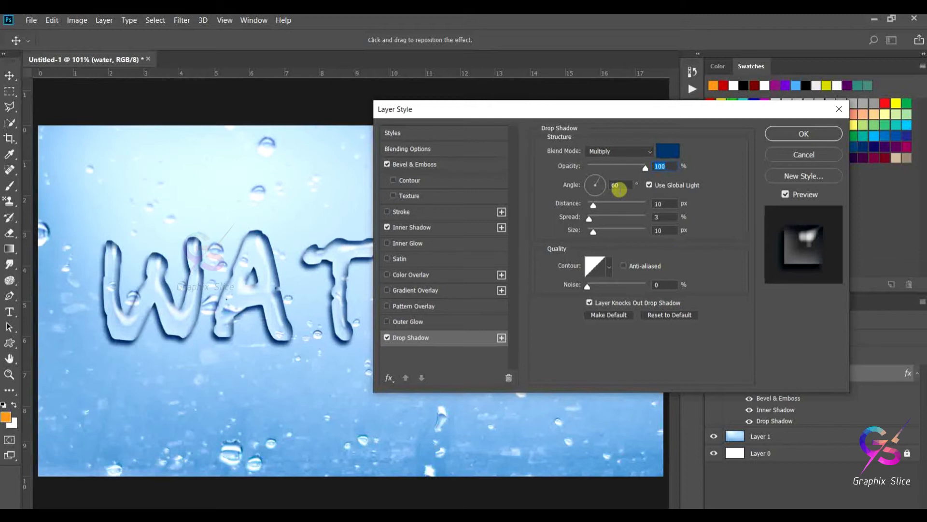
{"action": "left_click", "coordinate": [433, 334]}
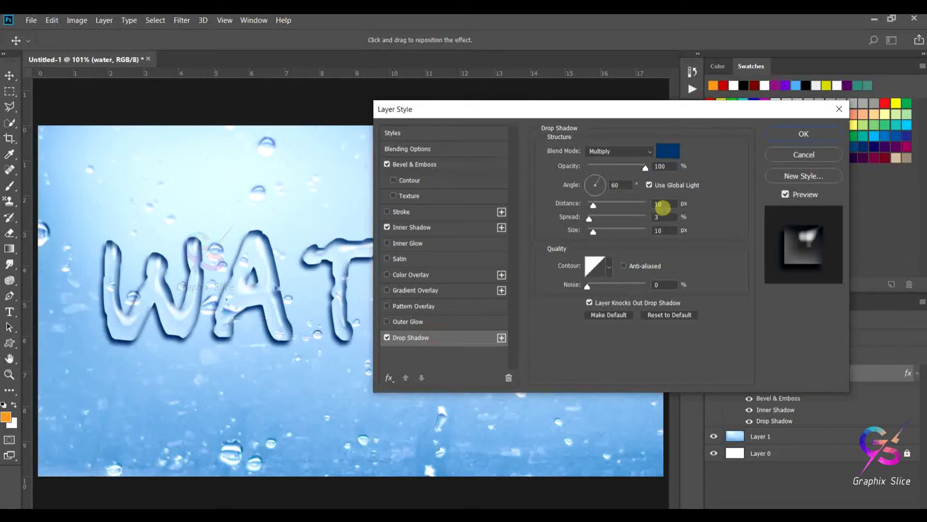
{"action": "left_click", "coordinate": [670, 205]}
{"action": "left_click_drag", "start_coordinate": [671, 205], "coordinate": [638, 204]}
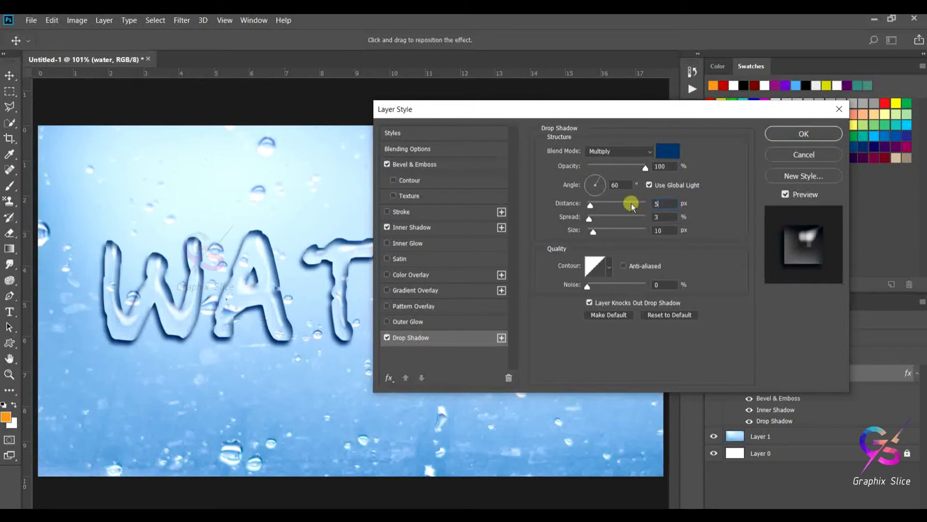
{"action": "type", "text": "5"}
- Set the drop shadow spread to 0% and size to 6 px
{"action": "left_click_drag", "start_coordinate": [657, 217], "coordinate": [643, 215]}
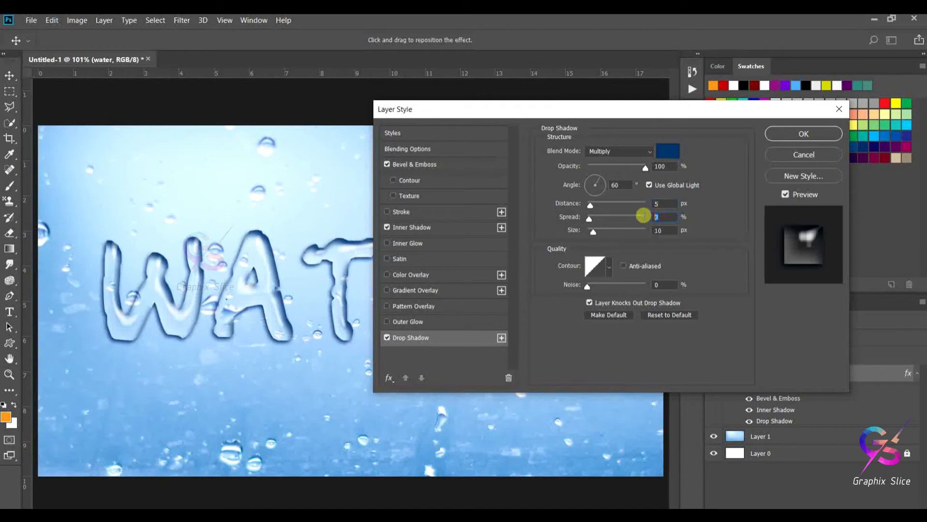
{"action": "type", "text": "0"}
{"action": "left_click_drag", "start_coordinate": [674, 231], "coordinate": [624, 233]}
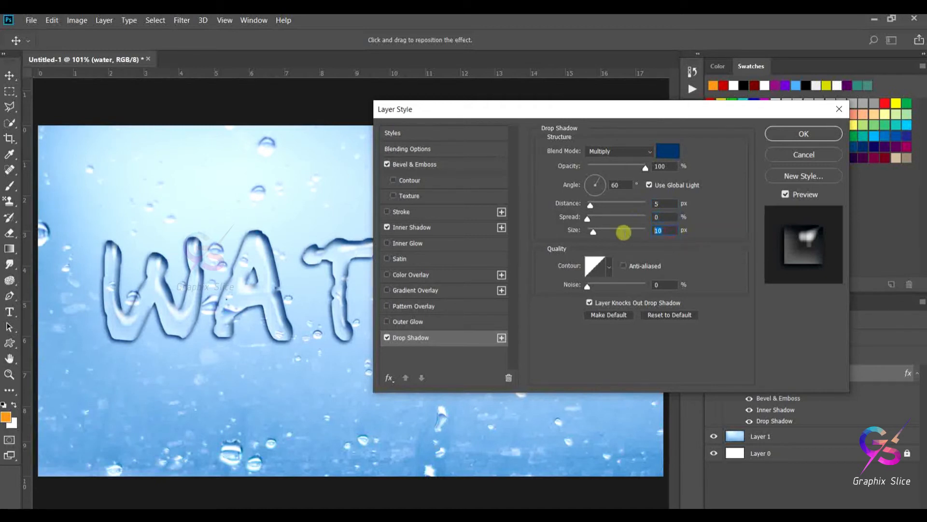
{"action": "type", "text": "6"}
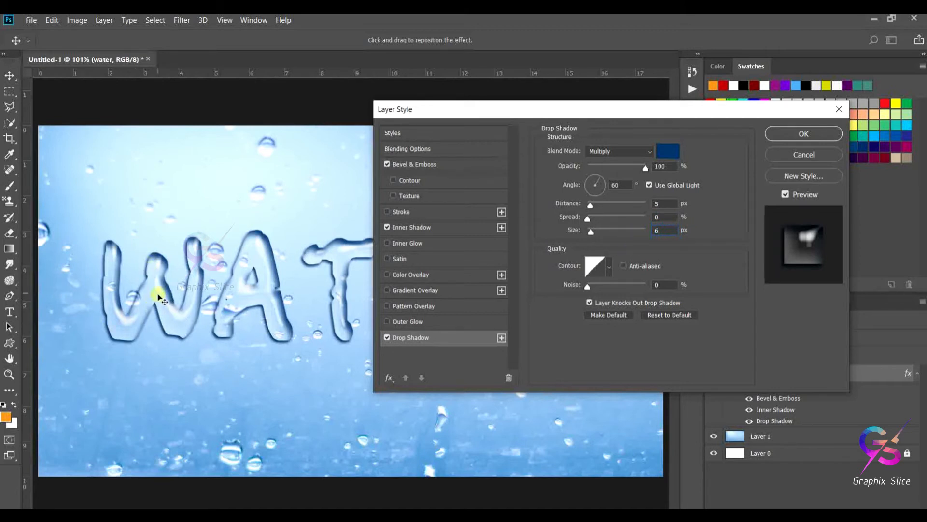
- Reposition the drop shadow on the canvas to an 80° angle, then set its distance to 4 px
{"action": "left_click_drag", "start_coordinate": [275, 334], "coordinate": [272, 358]}
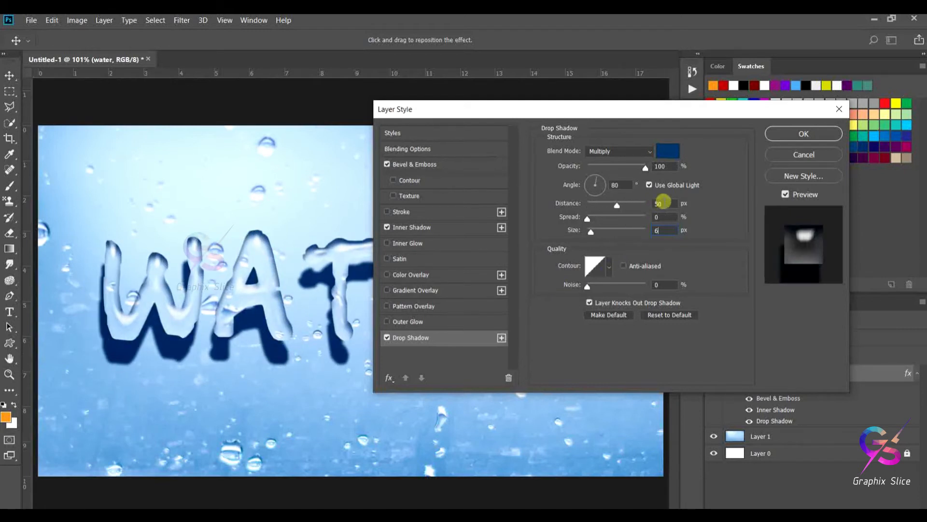
{"action": "left_click", "coordinate": [663, 204]}
{"action": "type", "text": "4"}
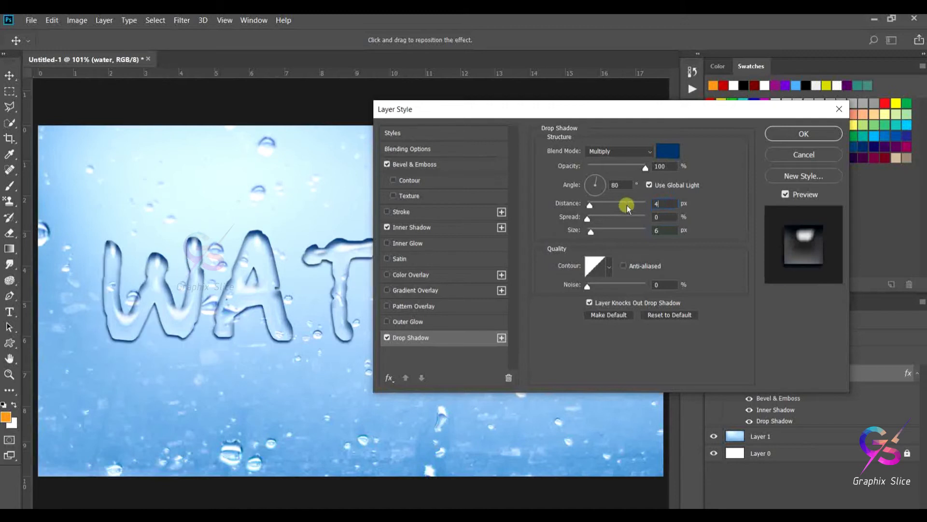
{"action": "left_click", "coordinate": [662, 218]}
- Confirm the layer style and move the WATER text down to the lower part of the image
{"action": "left_click_drag", "start_coordinate": [471, 118], "coordinate": [512, 112]}
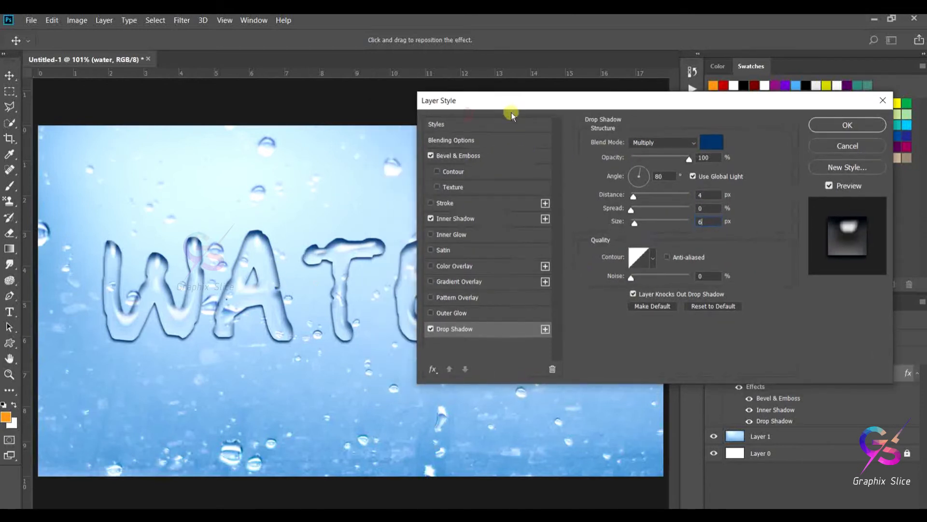
{"action": "left_click", "coordinate": [465, 154]}
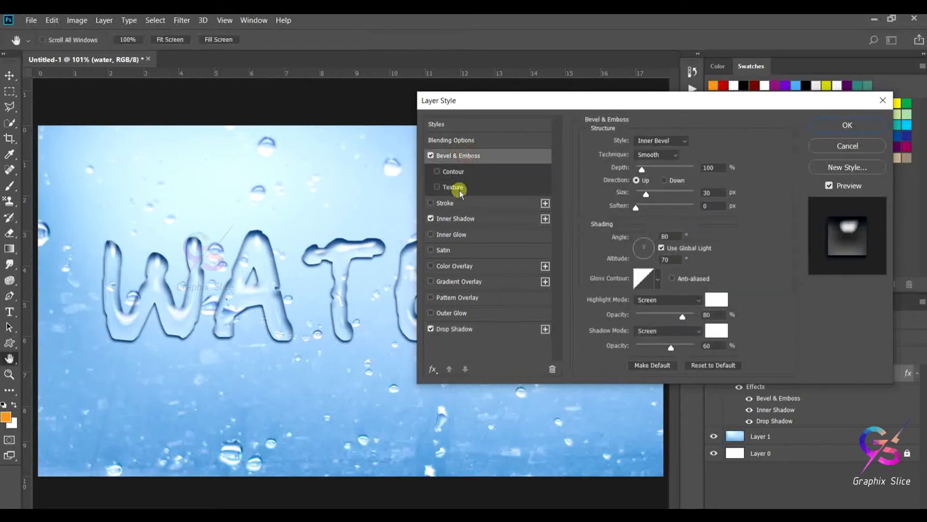
{"action": "left_click", "coordinate": [454, 222]}
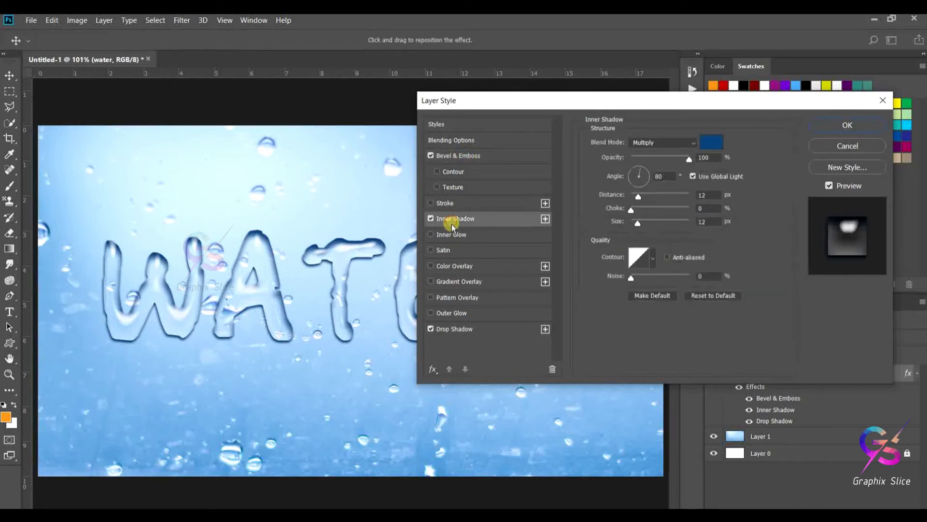
{"action": "left_click", "coordinate": [453, 329]}
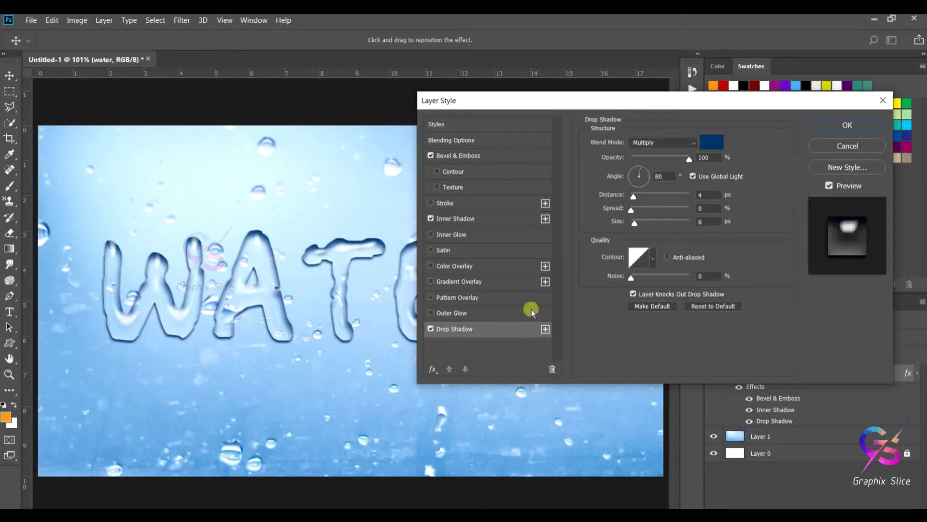
{"action": "left_click", "coordinate": [827, 126]}
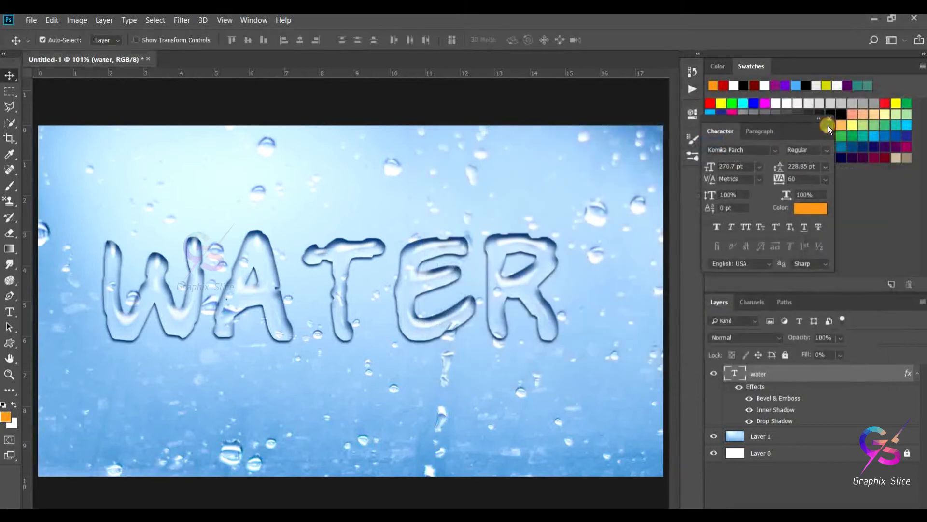
{"action": "left_click_drag", "start_coordinate": [419, 281], "coordinate": [413, 382]}
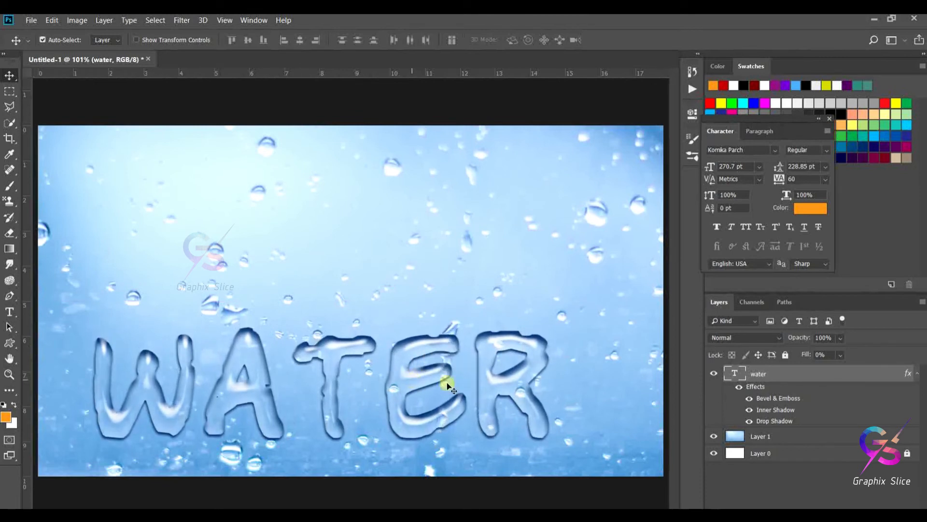
- Darken the background photo layer Layer 1 slightly with Brightness/Contrast
{"action": "left_click", "coordinate": [761, 437]}
{"action": "left_click", "coordinate": [77, 19]}
{"action": "mouse_move", "coordinate": [86, 49]}
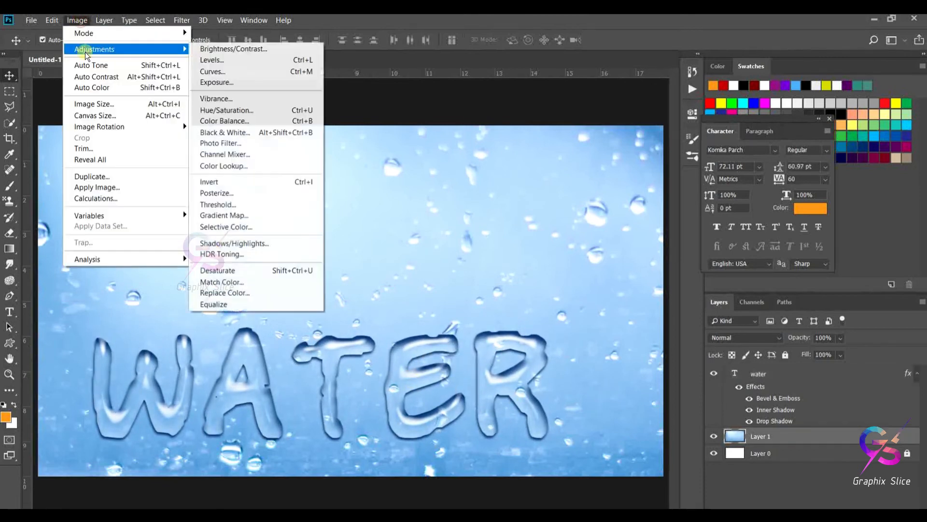
{"action": "left_click", "coordinate": [223, 46]}
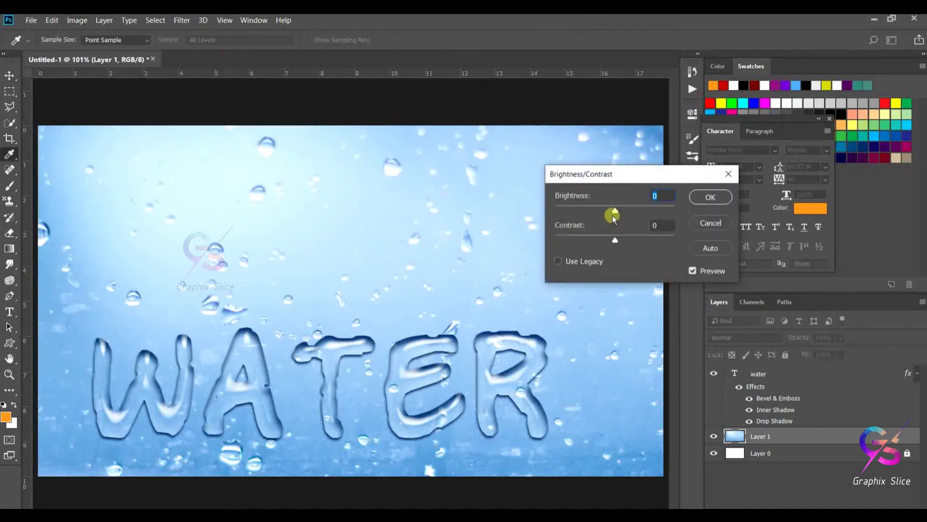
{"action": "mouse_move", "coordinate": [613, 213]}
{"action": "left_mouse_down"}
{"action": "mouse_move", "coordinate": [588, 210]}
{"action": "mouse_move", "coordinate": [611, 245]}
{"action": "mouse_move", "coordinate": [603, 216]}
{"action": "left_mouse_up"}
{"action": "left_click", "coordinate": [705, 197]}
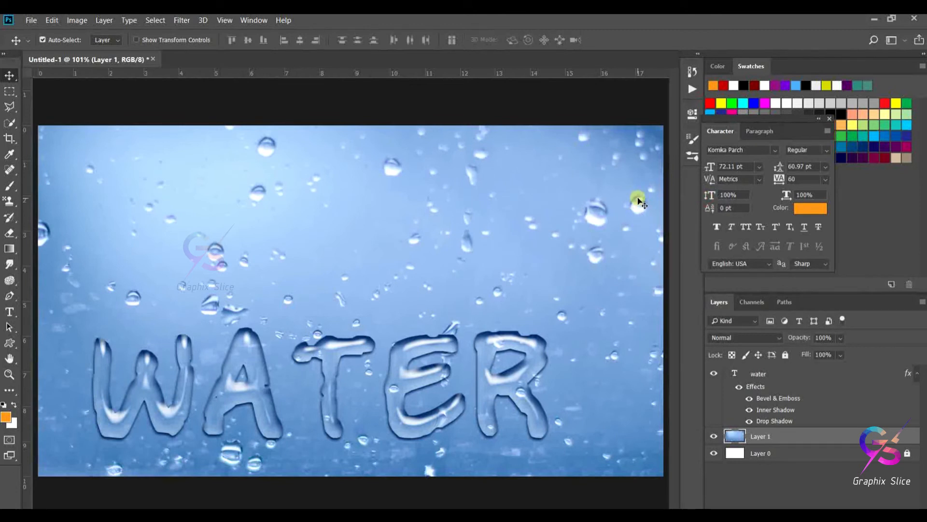
- Float the document window and open the leaf photo 02.jpg from the WATER TEXT EFFECT folder
{"action": "left_click_drag", "start_coordinate": [103, 63], "coordinate": [108, 73]}
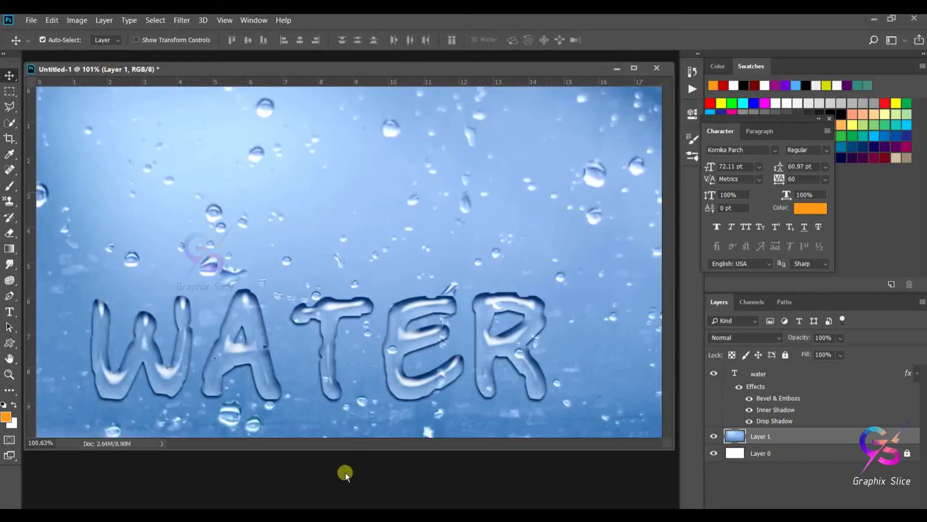
{"action": "key", "text": "ctrl+o"}
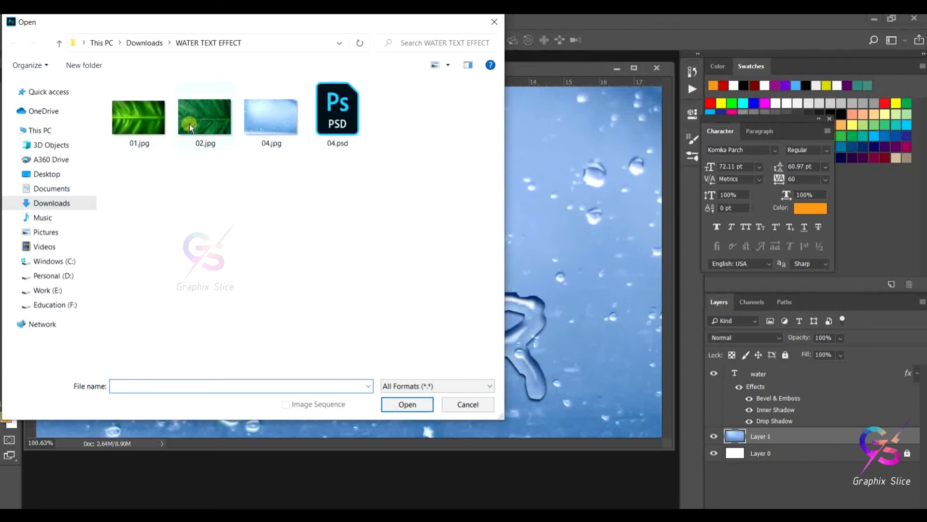
{"action": "left_click", "coordinate": [191, 127]}
{"action": "left_click", "coordinate": [407, 405]}
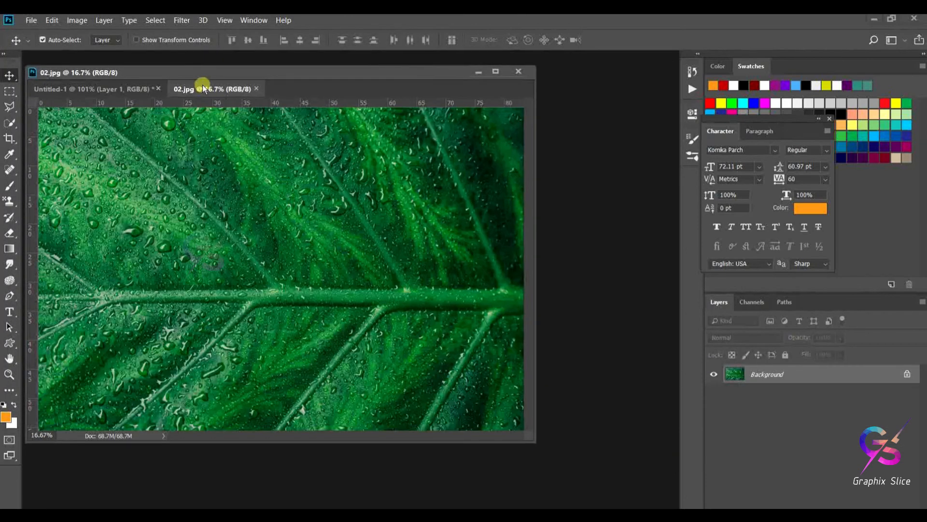
- Drag the leaf image into the WATER document as a new layer, then close the 02.jpg file
{"action": "left_click_drag", "start_coordinate": [203, 88], "coordinate": [343, 144]}
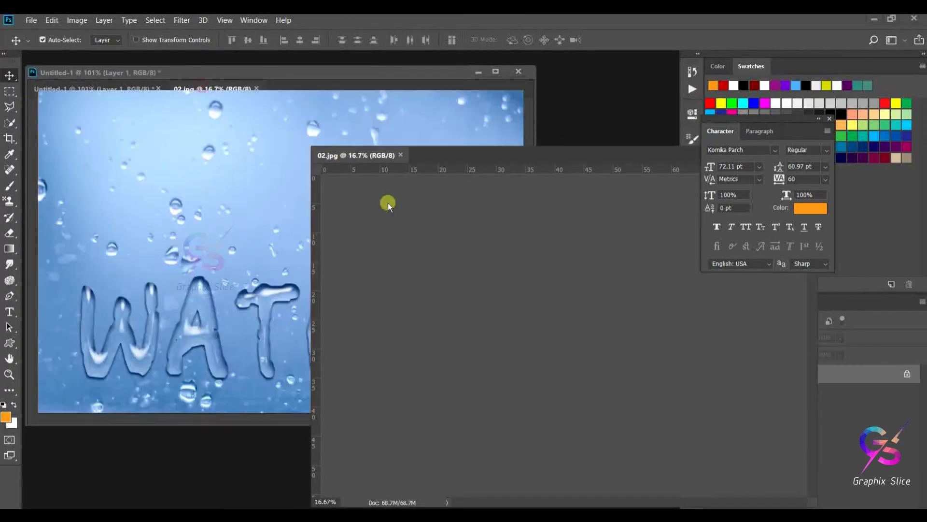
{"action": "left_click_drag", "start_coordinate": [526, 289], "coordinate": [244, 200]}
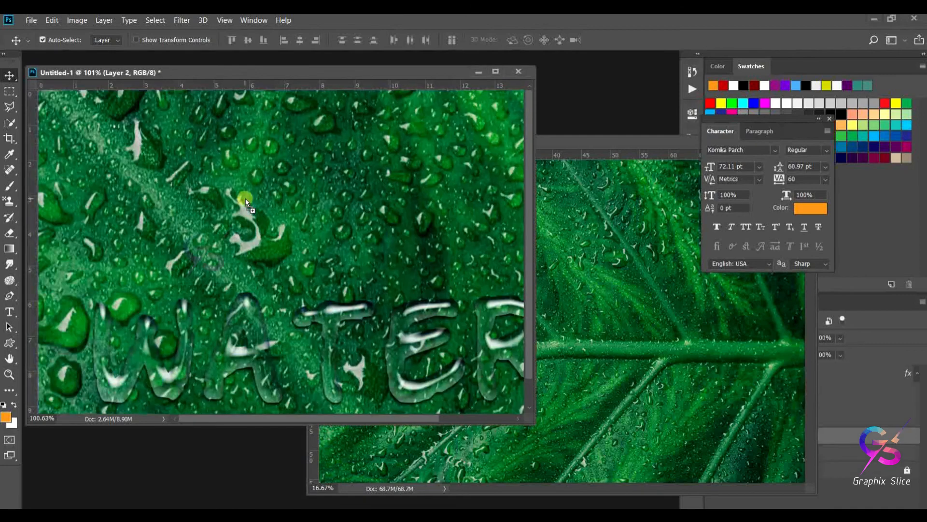
{"action": "left_click_drag", "start_coordinate": [592, 141], "coordinate": [231, 209]}
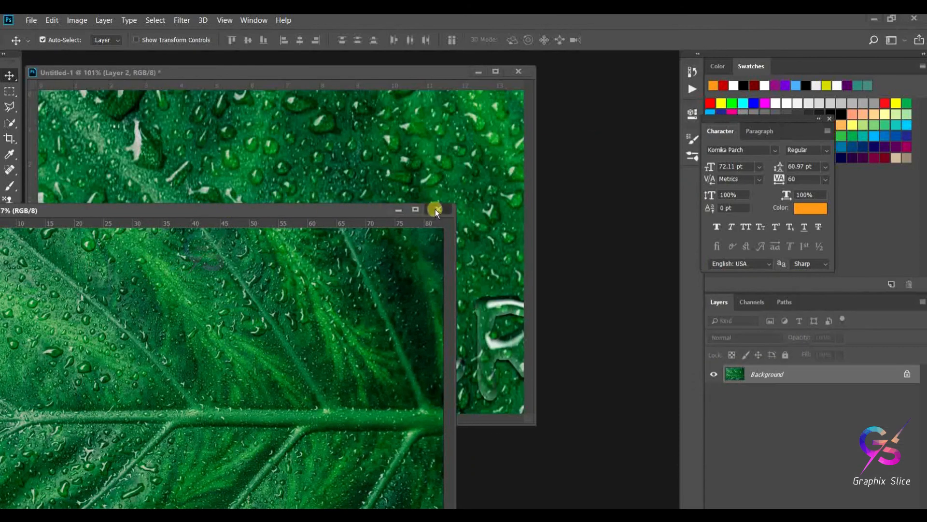
{"action": "left_click", "coordinate": [436, 208]}
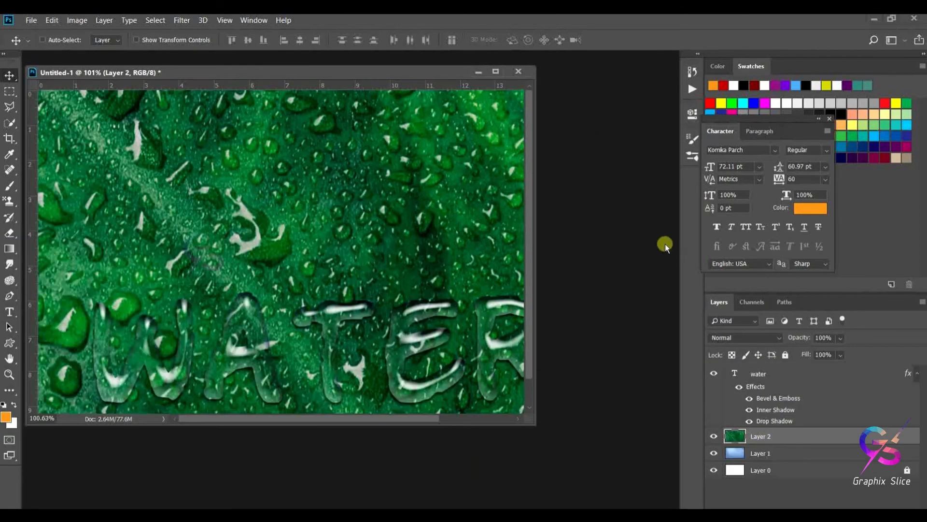
- Scale the leaf layer down to about 22% with Free Transform so it fits the canvas, and reposition it
{"action": "key", "text": "ctrl+0"}
{"action": "key", "text": "ctrl+t"}
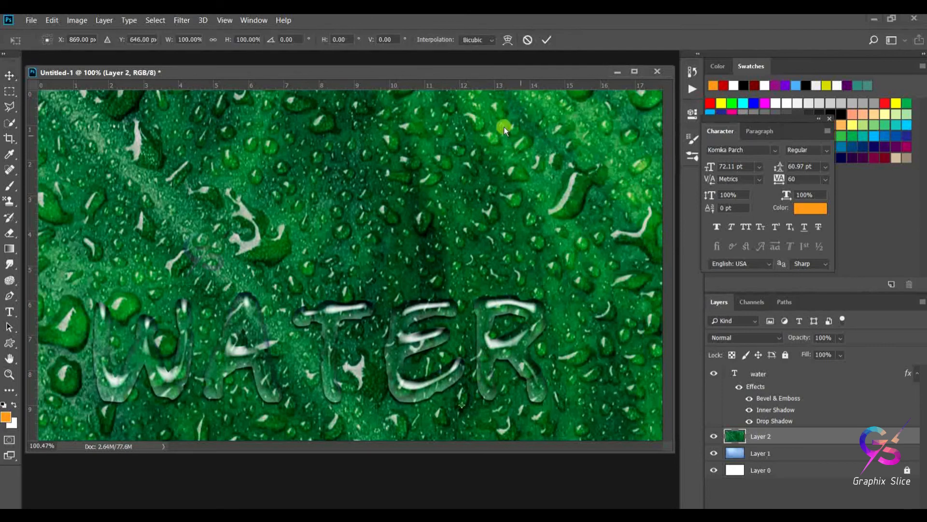
{"action": "left_click_drag", "start_coordinate": [418, 70], "coordinate": [408, 58]}
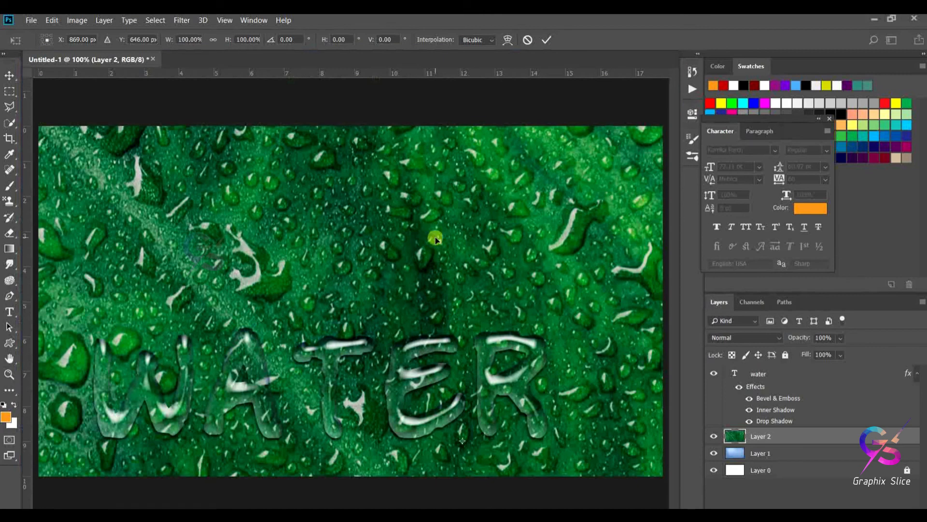
{"action": "key", "text": "ctrl+0"}
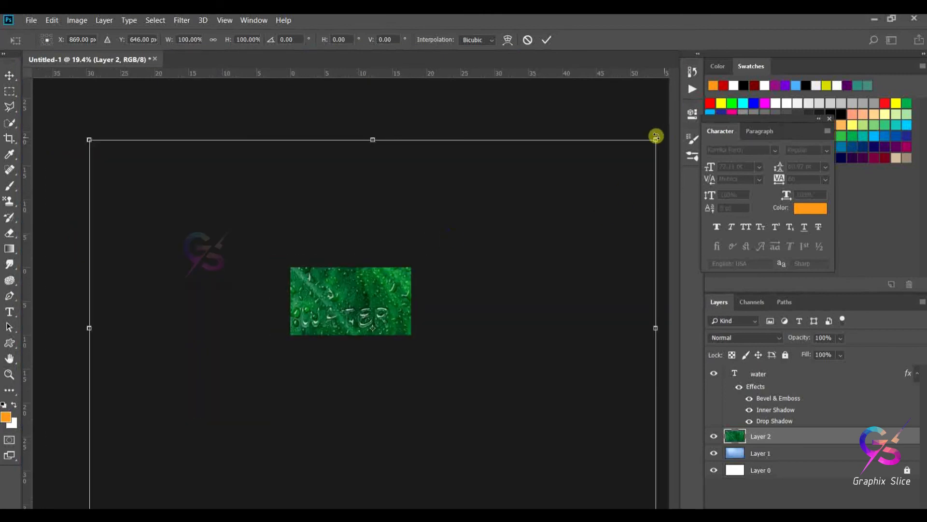
{"action": "left_click_drag", "start_coordinate": [657, 140], "coordinate": [449, 312]}
{"action": "left_click_drag", "start_coordinate": [391, 303], "coordinate": [374, 285]}
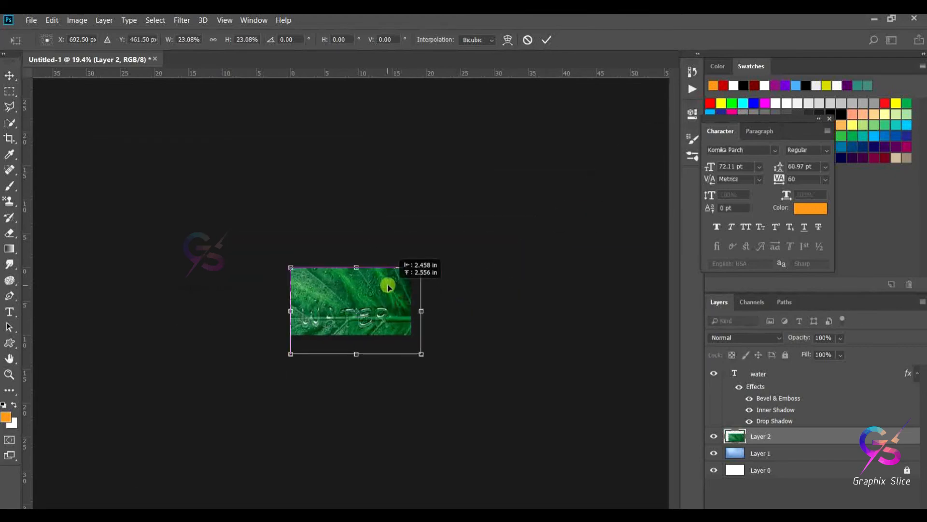
{"action": "mouse_move", "coordinate": [422, 354]}
{"action": "left_mouse_down"}
{"action": "mouse_move", "coordinate": [410, 338]}
{"action": "mouse_move", "coordinate": [414, 348]}
{"action": "left_mouse_up"}
{"action": "left_click_drag", "start_coordinate": [404, 305], "coordinate": [400, 294]}
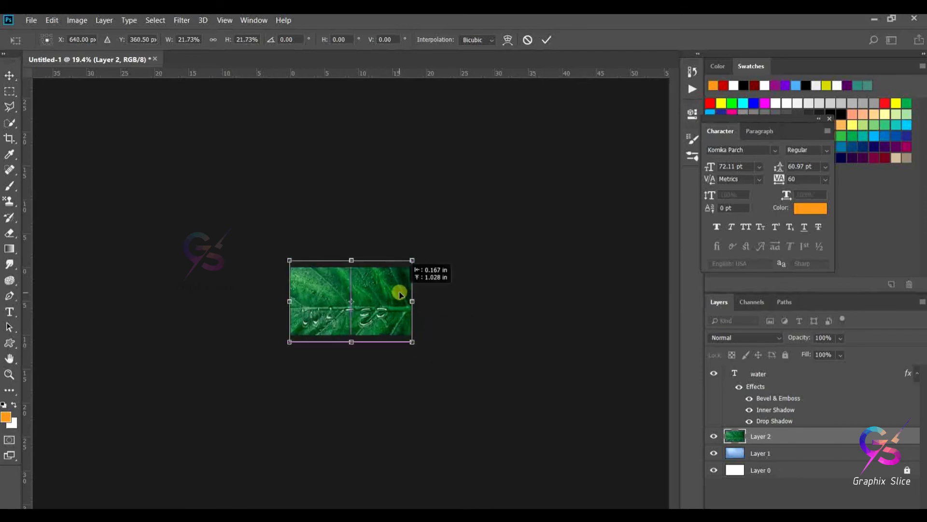
{"action": "key", "text": "Return"}
{"action": "key", "text": "ctrl+0"}
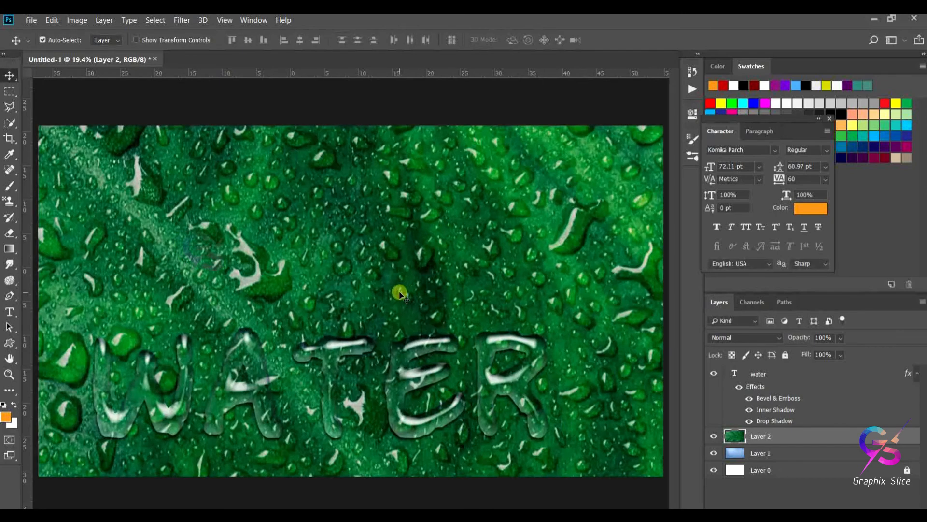
{"action": "left_click_drag", "start_coordinate": [396, 381], "coordinate": [429, 262]}
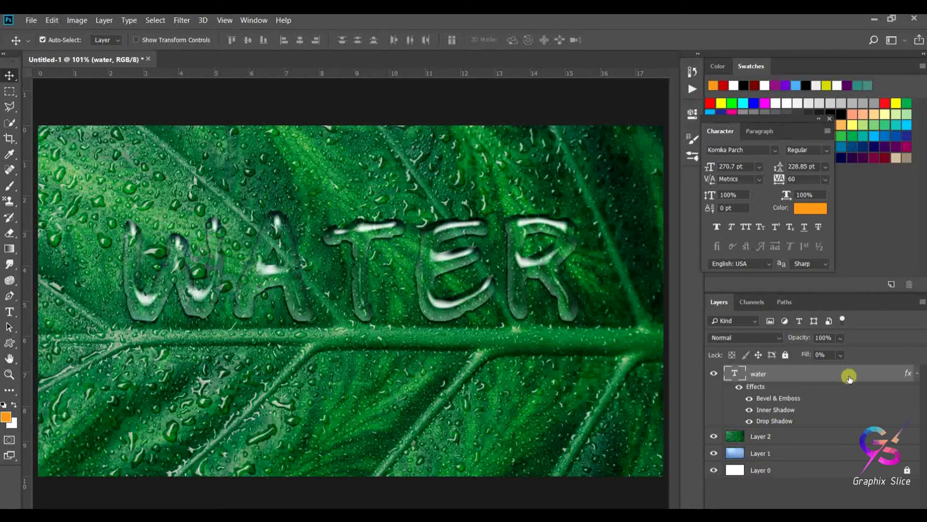
- Duplicate the water text layer and move the original water layer below the leaf layer Layer 2
{"action": "left_click", "coordinate": [917, 373]}
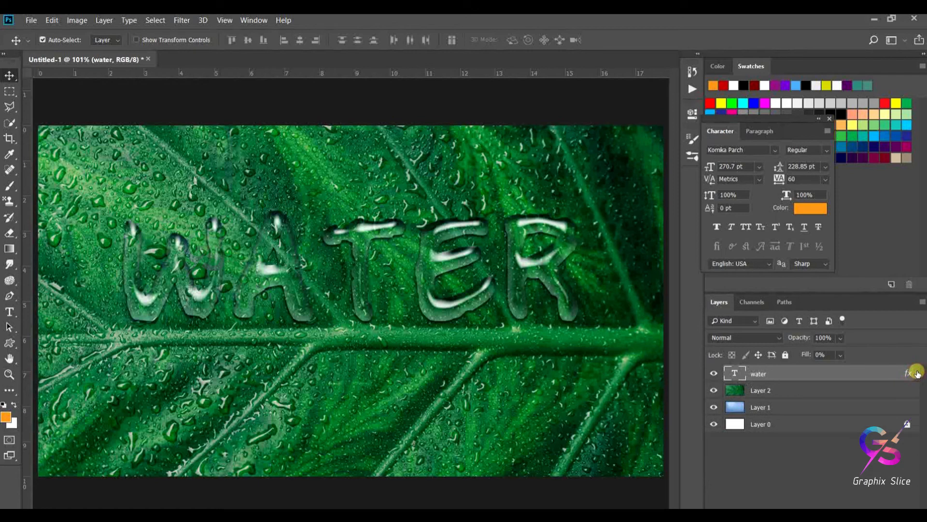
{"action": "key", "text": "ctrl+j"}
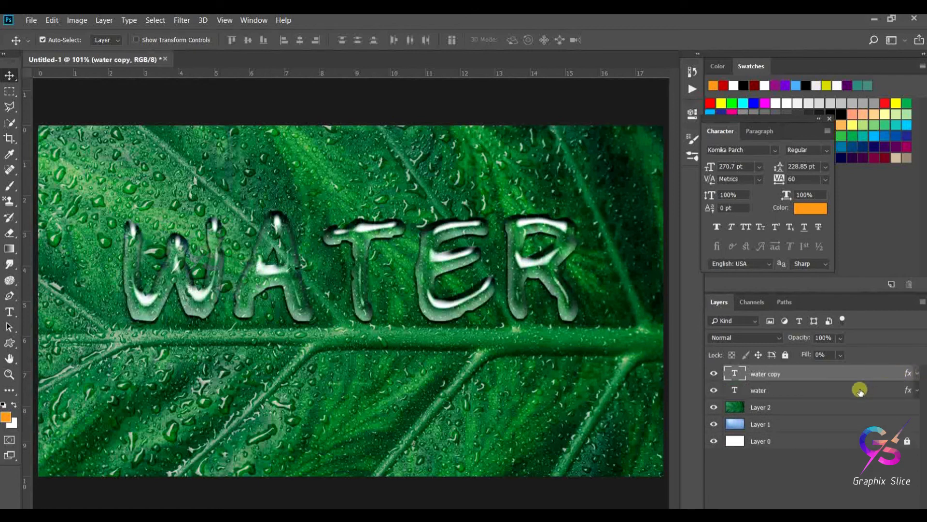
{"action": "left_click", "coordinate": [778, 388]}
{"action": "left_click_drag", "start_coordinate": [778, 388], "coordinate": [773, 413]}
{"action": "left_click", "coordinate": [795, 370]}
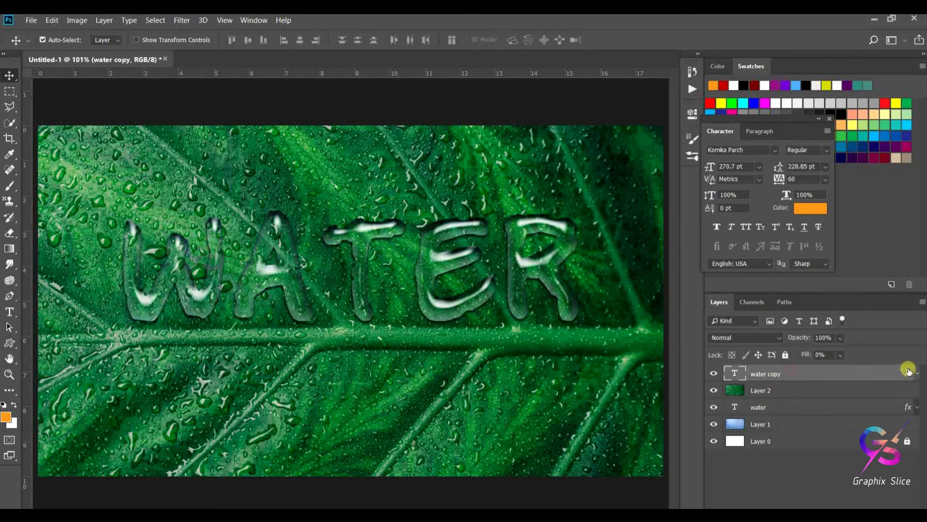
- Open the water copy layer style and set the inner shadow color to dark green 0b5e2e sampled from the leaf
{"action": "left_click", "coordinate": [916, 372]}
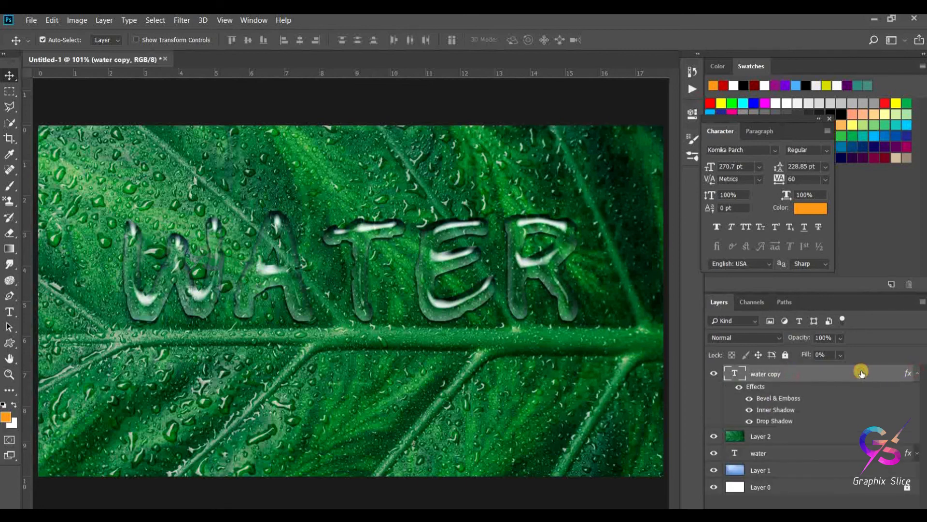
{"action": "double_click", "coordinate": [862, 373]}
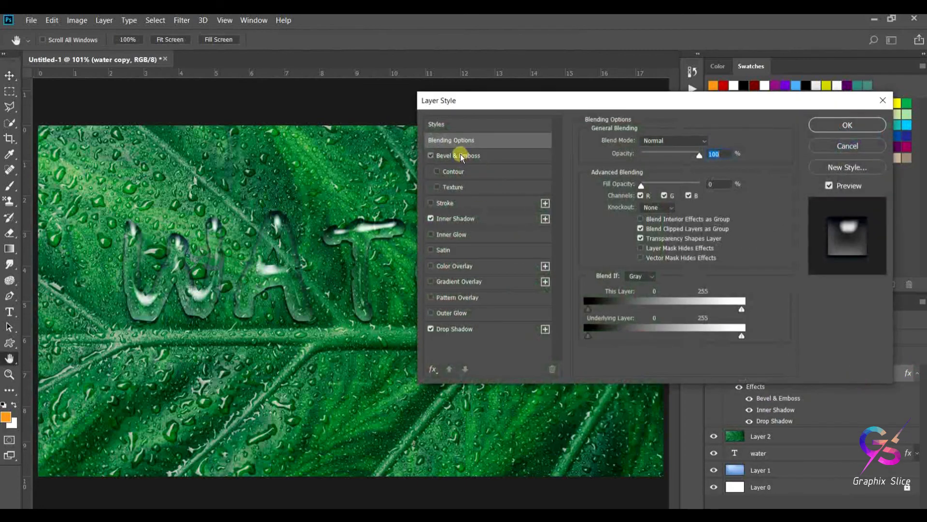
{"action": "left_click", "coordinate": [460, 155]}
{"action": "left_click", "coordinate": [460, 220]}
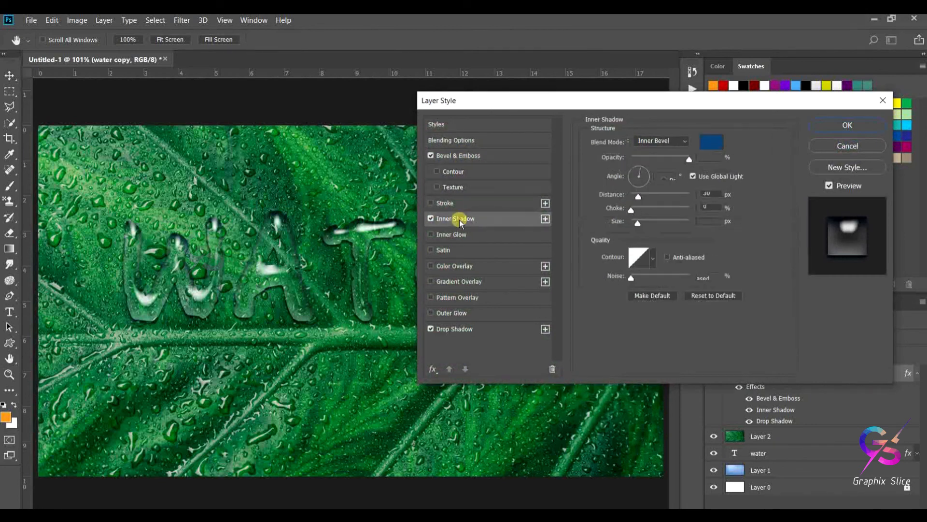
{"action": "left_click", "coordinate": [712, 142]}
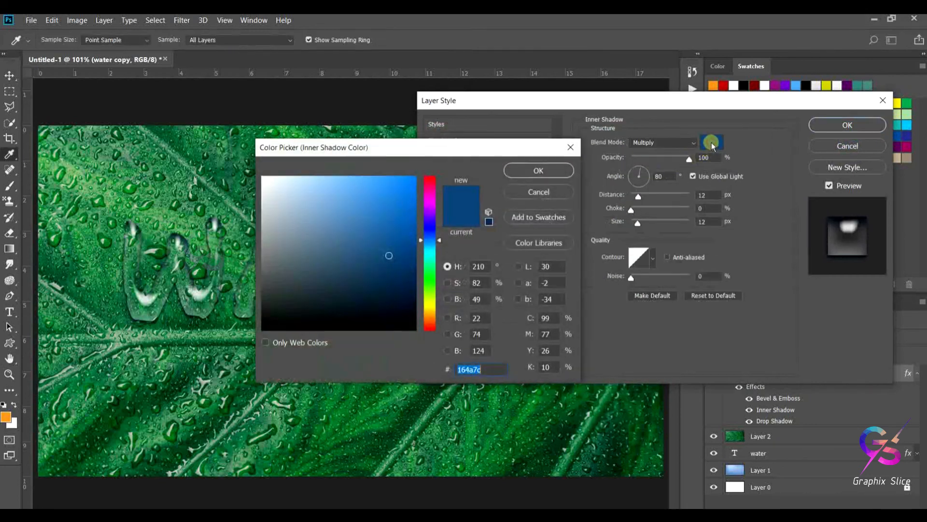
{"action": "left_click", "coordinate": [198, 344]}
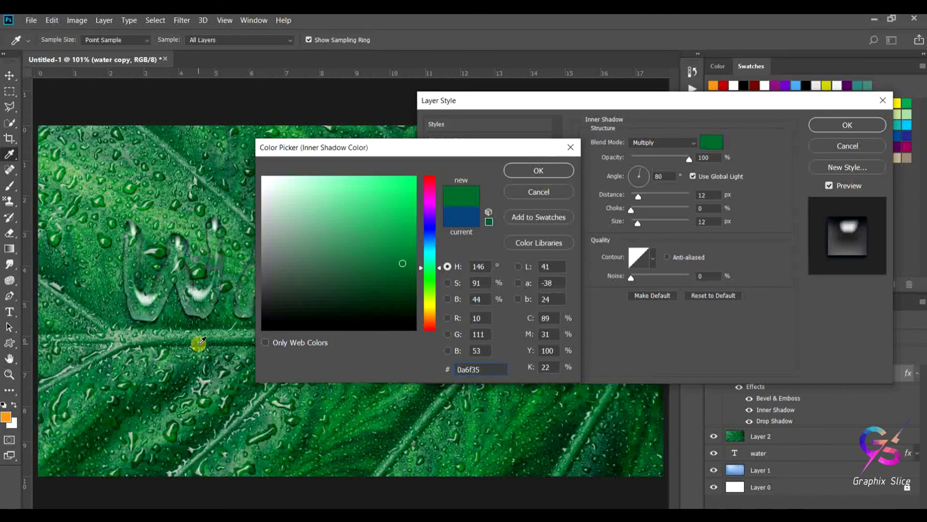
{"action": "left_click", "coordinate": [398, 274]}
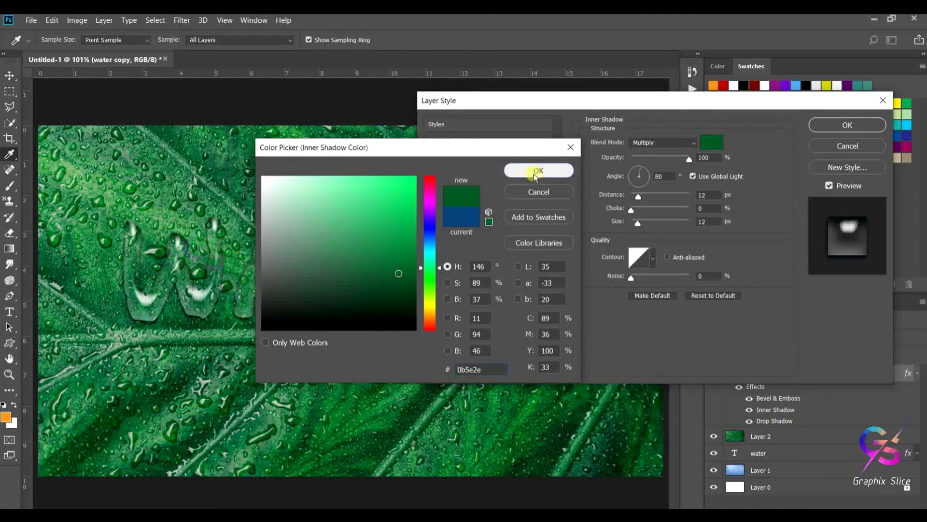
{"action": "left_click", "coordinate": [534, 173]}
- Set the drop shadow color to dark green 064e20 sampled from the leaf and confirm the layer style
{"action": "left_click", "coordinate": [454, 330]}
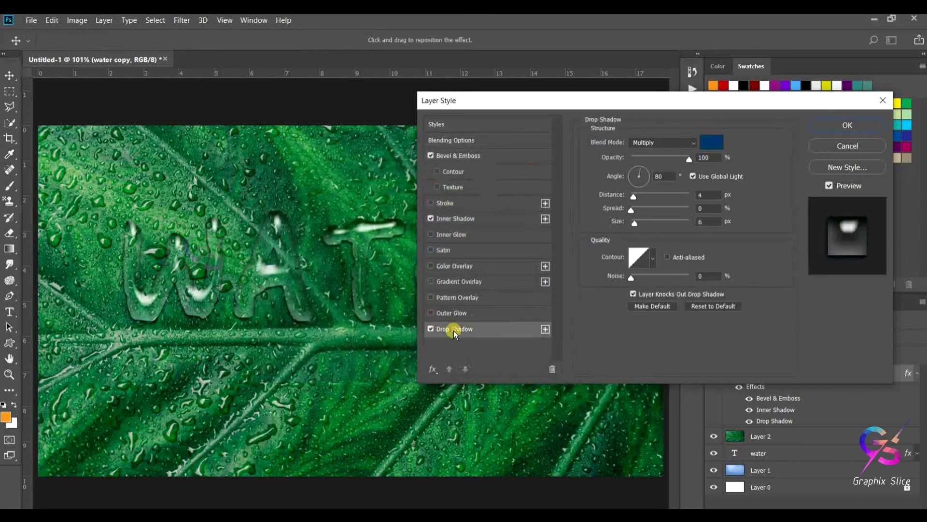
{"action": "left_click", "coordinate": [714, 141]}
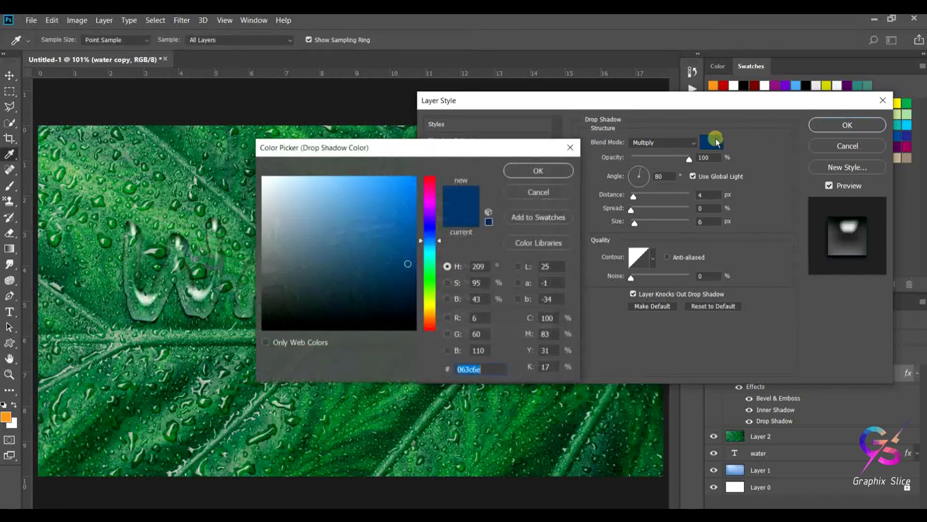
{"action": "left_click", "coordinate": [176, 366]}
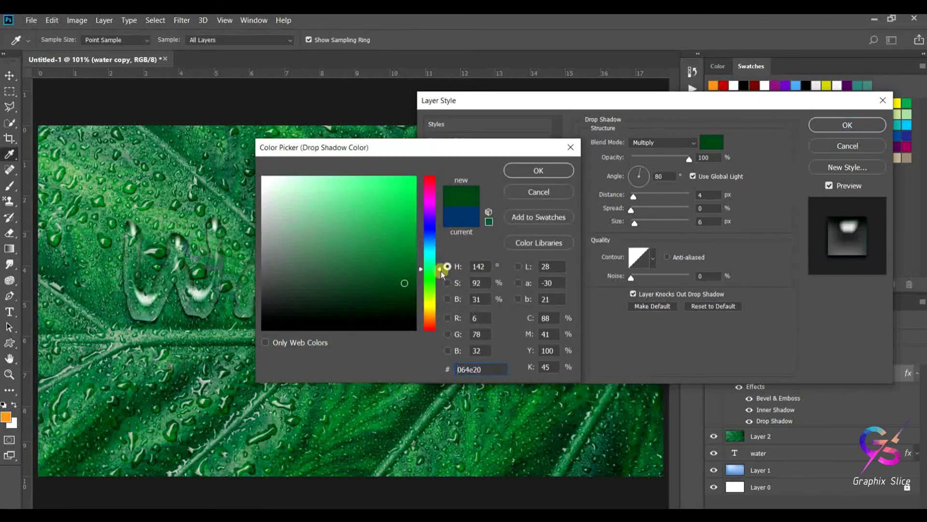
{"action": "left_click", "coordinate": [527, 169]}
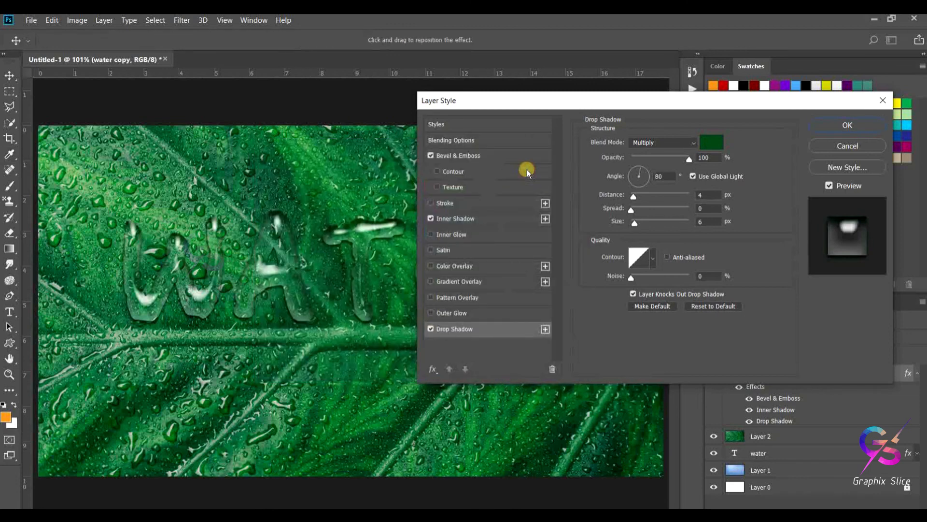
{"action": "left_click", "coordinate": [848, 125]}
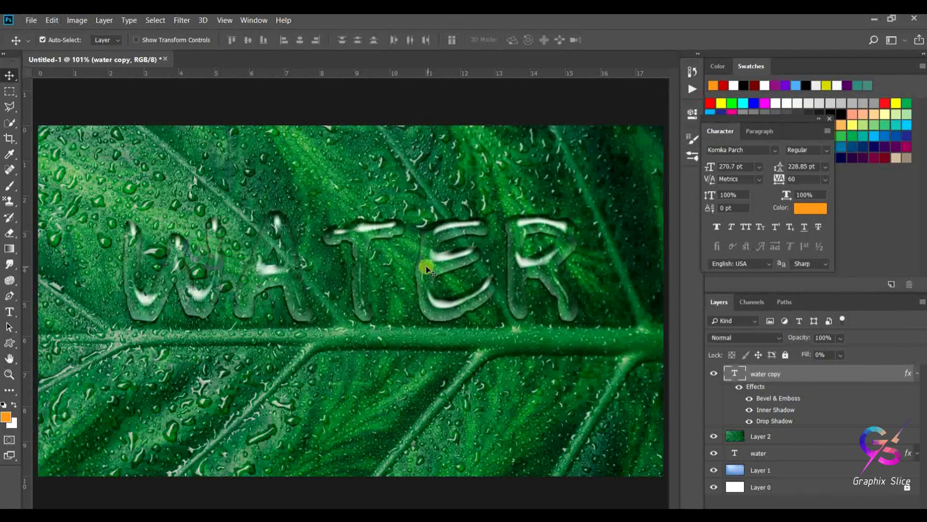
- Reposition the water copy text on the leaf, settling it across the upper middle of the image
{"action": "left_click_drag", "start_coordinate": [424, 265], "coordinate": [425, 338]}
{"action": "mouse_move", "coordinate": [419, 413]}
{"action": "left_mouse_down"}
{"action": "mouse_move", "coordinate": [414, 236]}
{"action": "mouse_move", "coordinate": [411, 249]}
{"action": "mouse_move", "coordinate": [430, 259]}
{"action": "mouse_move", "coordinate": [425, 254]}
{"action": "mouse_move", "coordinate": [431, 398]}
{"action": "left_mouse_up"}
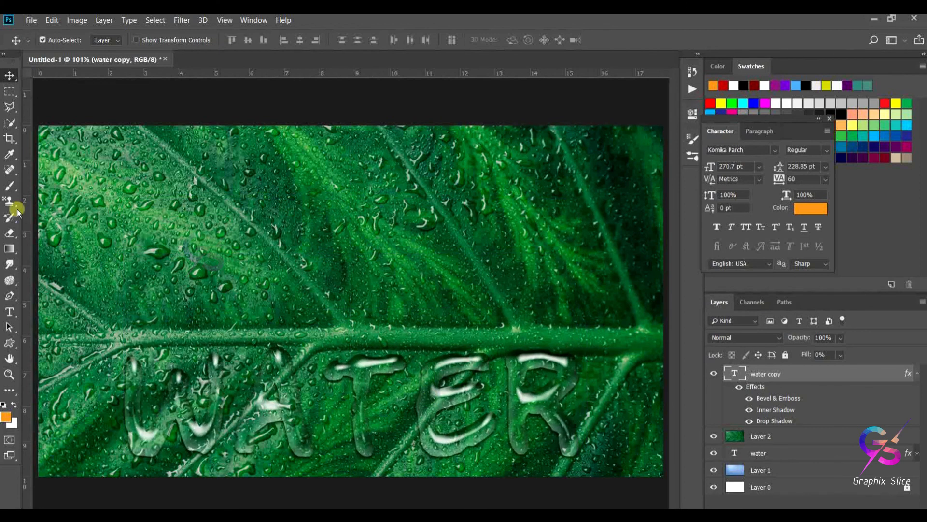
{"action": "left_click", "coordinate": [10, 310]}
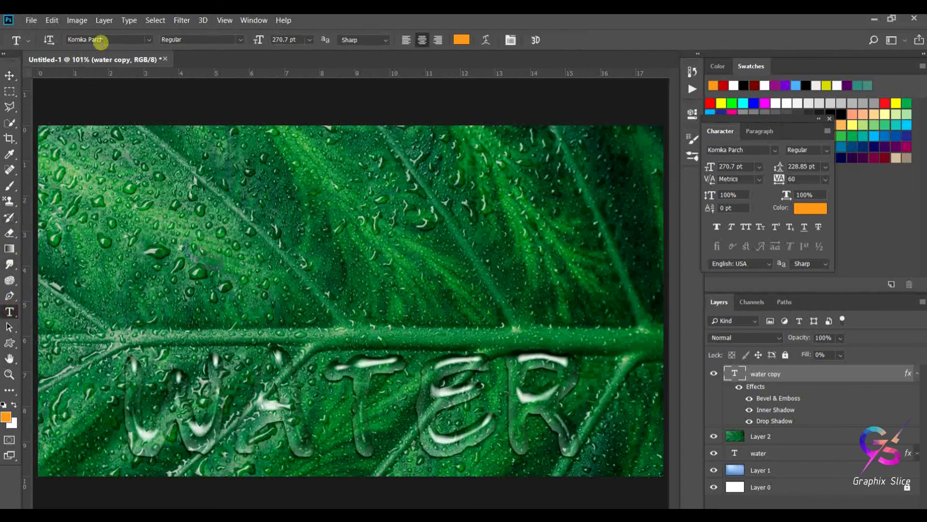
{"action": "left_click", "coordinate": [8, 76]}
{"action": "left_click_drag", "start_coordinate": [430, 381], "coordinate": [437, 240]}
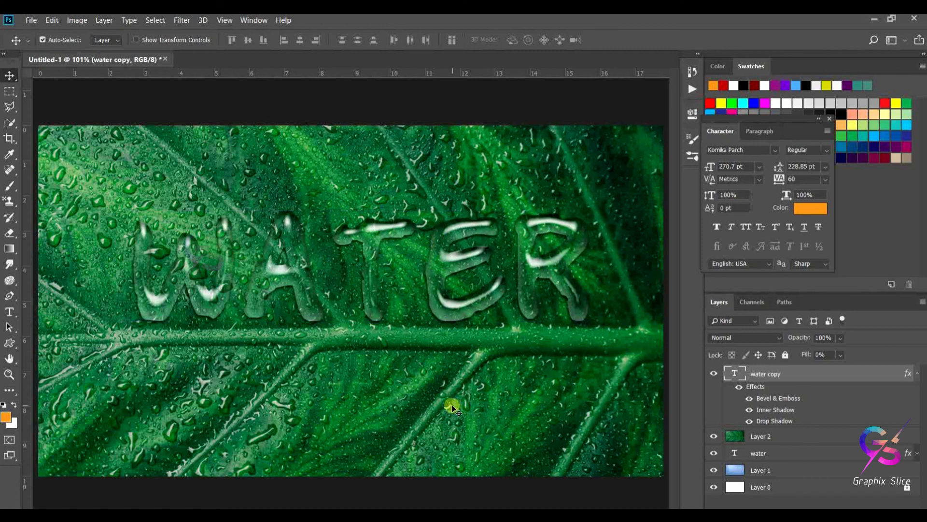